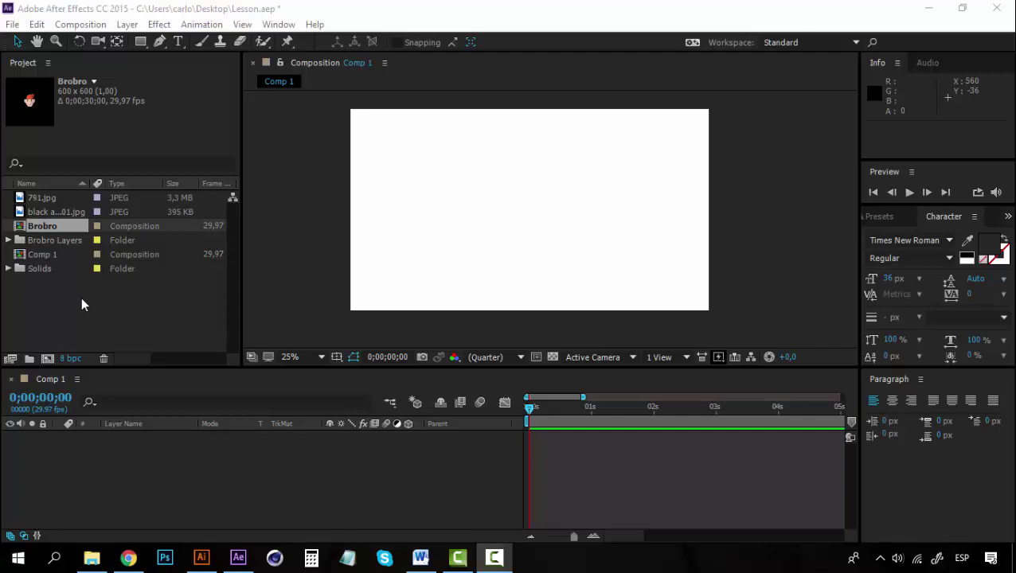
Step: Place the Brobro composition in the centre of Comp 1 and enlarge it to about 268%
{"action": "left_click", "coordinate": [81, 305]}
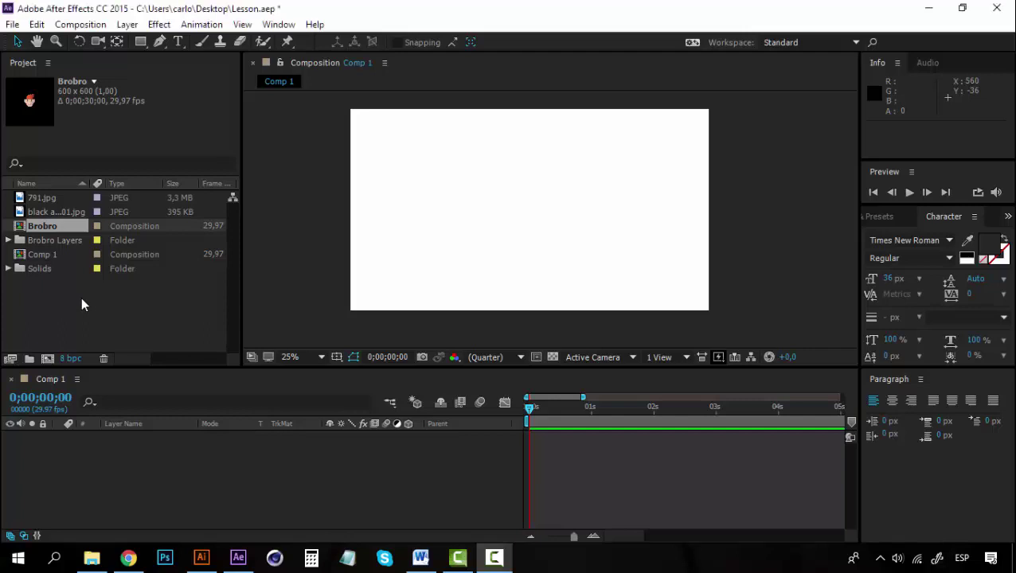
{"action": "left_click", "coordinate": [49, 225]}
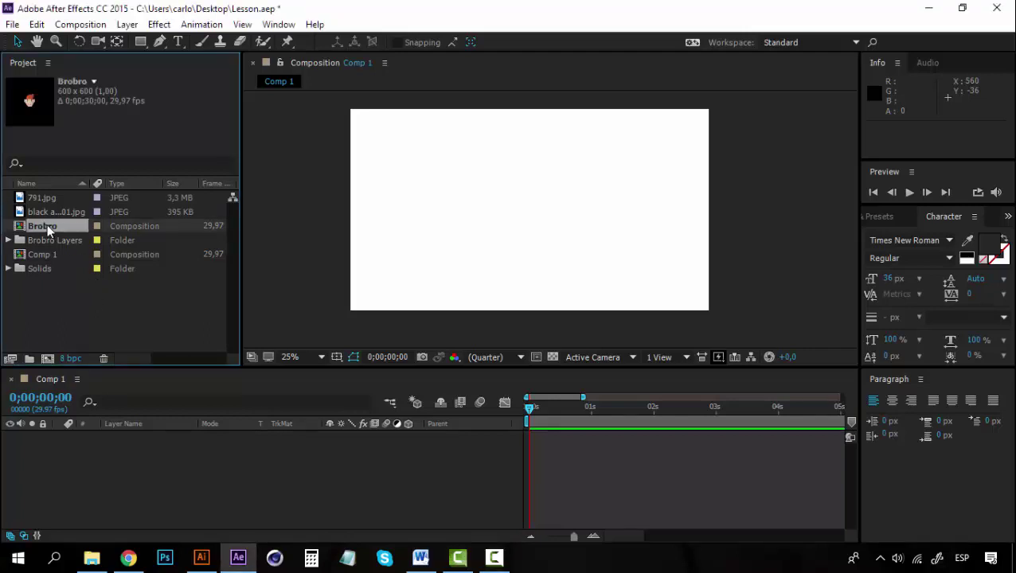
{"action": "left_click_drag", "start_coordinate": [38, 222], "coordinate": [536, 215]}
{"action": "left_click_drag", "start_coordinate": [586, 155], "coordinate": [771, 64]}
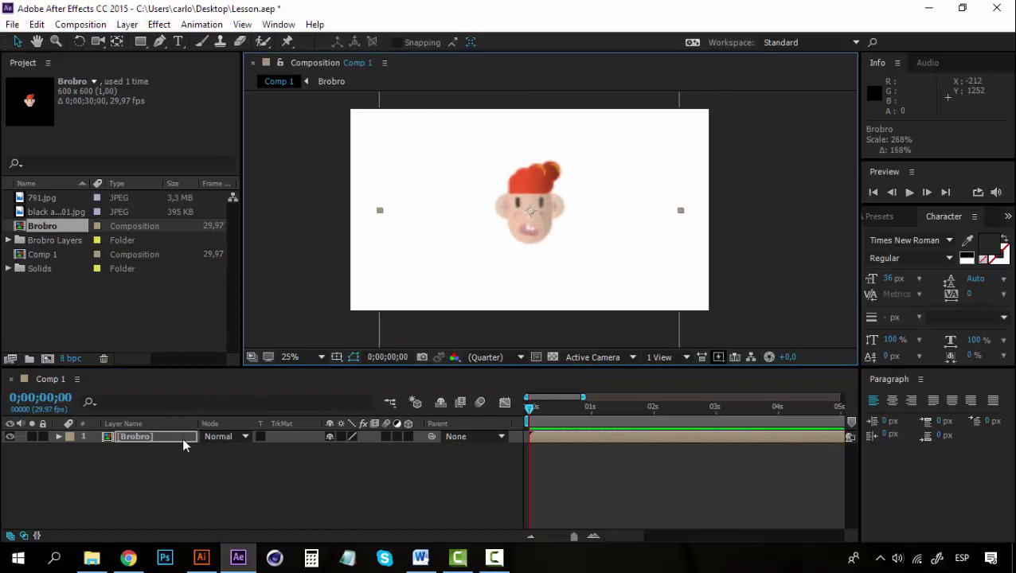
Step: Turn on Collapse Transformations for the Brobro layer and open its composition
{"action": "left_click", "coordinate": [330, 437]}
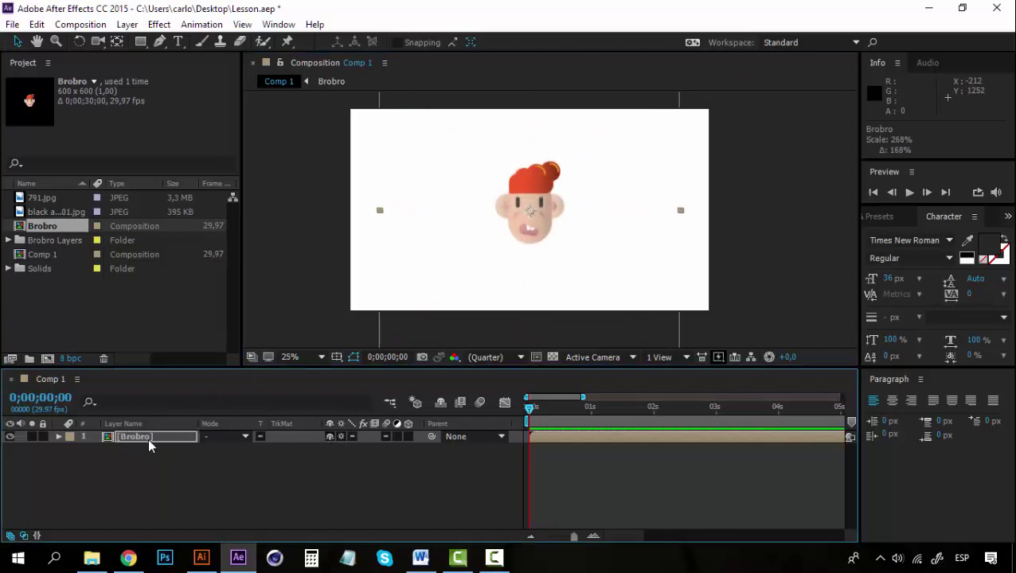
{"action": "double_click", "coordinate": [148, 444]}
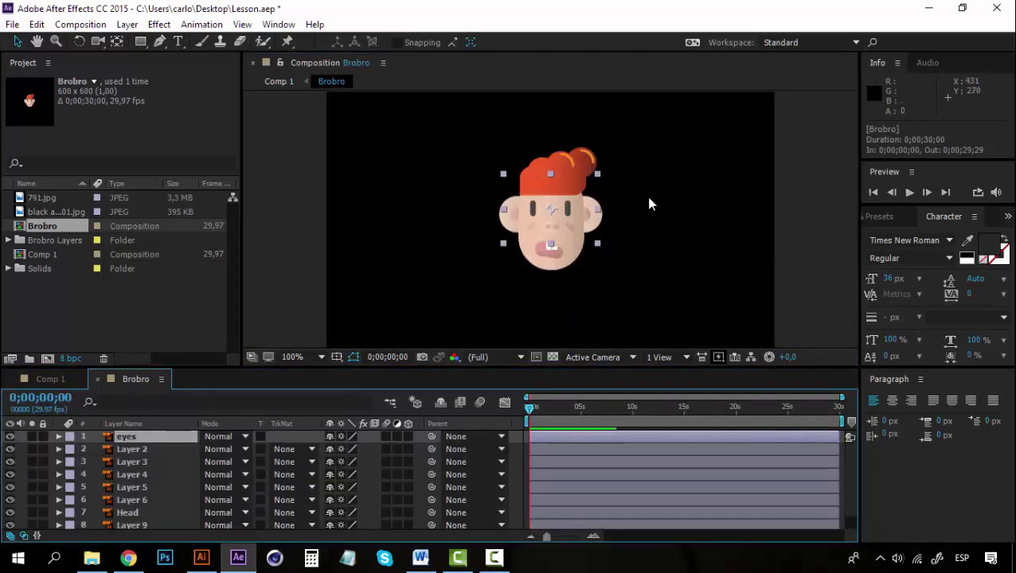
Step: Examine which facial part each layer in the Brobro composition holds, briefly hiding the hair and the eyes
{"action": "left_click", "coordinate": [105, 461]}
{"action": "left_click", "coordinate": [125, 437]}
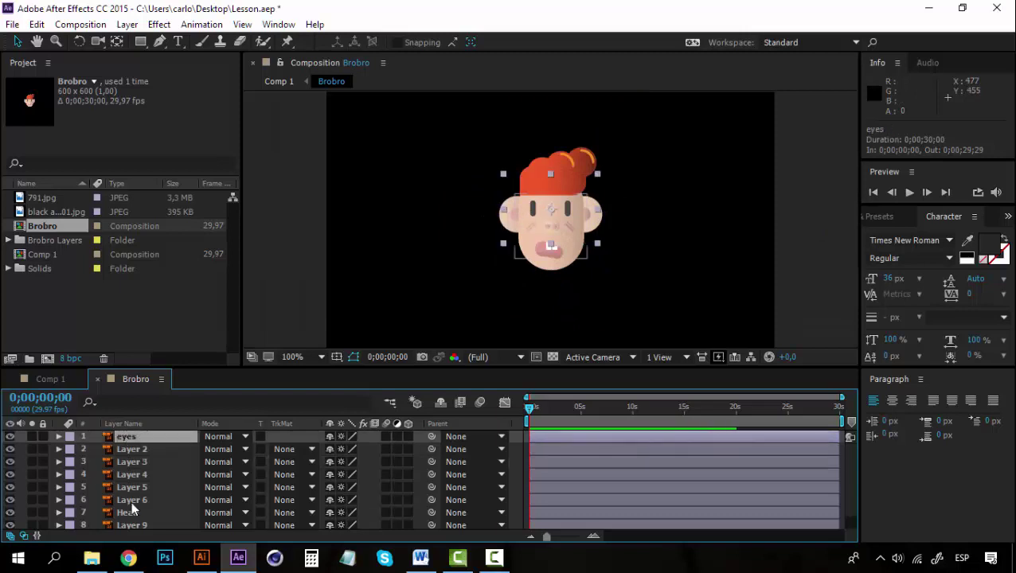
{"action": "scroll", "coordinate": [131, 500], "scroll_direction": "down", "scroll_amount": 1}
{"action": "left_click", "coordinate": [132, 522]}
{"action": "left_click", "coordinate": [134, 510]}
{"action": "scroll", "coordinate": [131, 486], "scroll_direction": "up", "scroll_amount": 1}
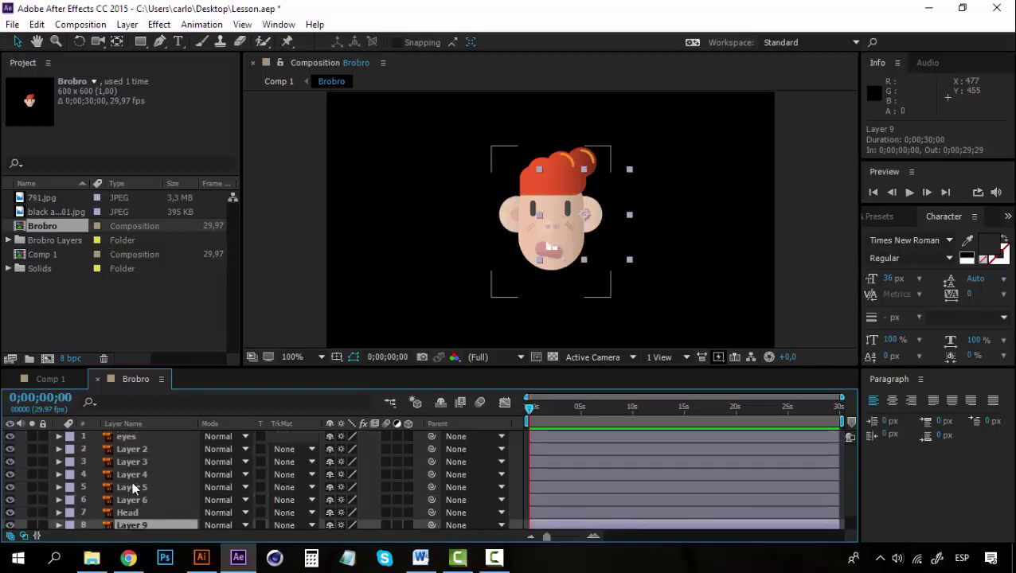
{"action": "left_click", "coordinate": [129, 436]}
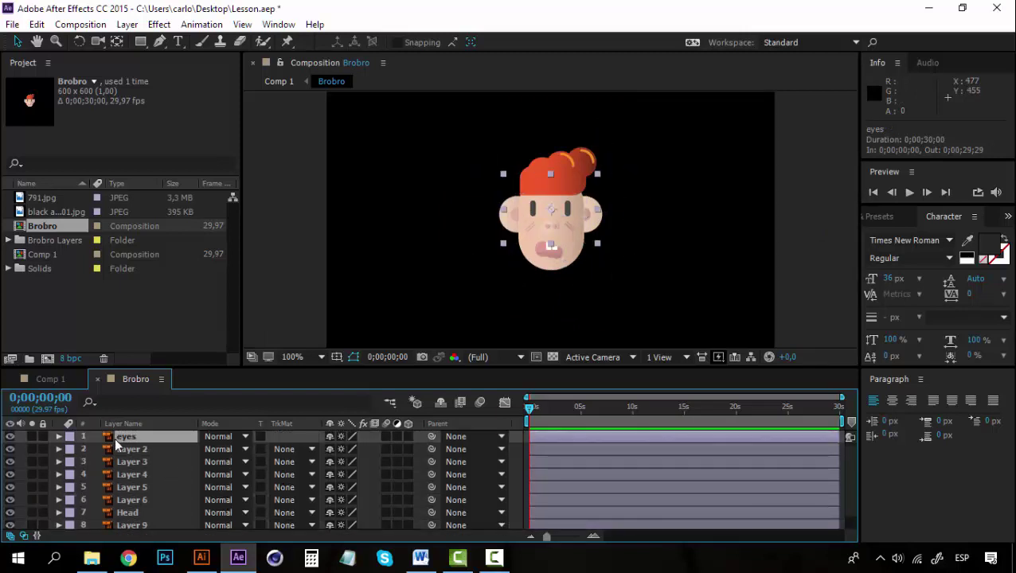
{"action": "left_click", "coordinate": [10, 462]}
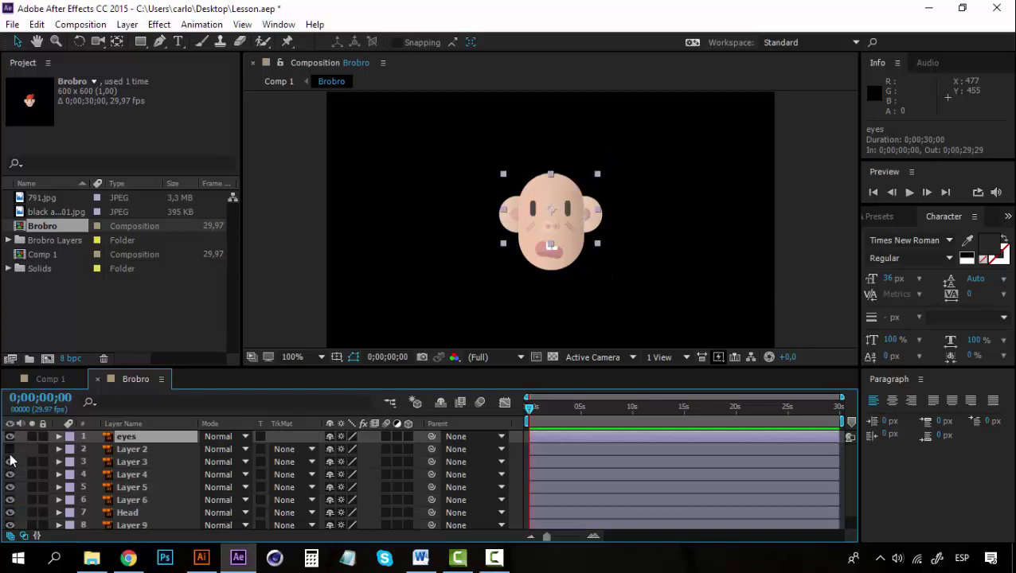
{"action": "left_click", "coordinate": [10, 462]}
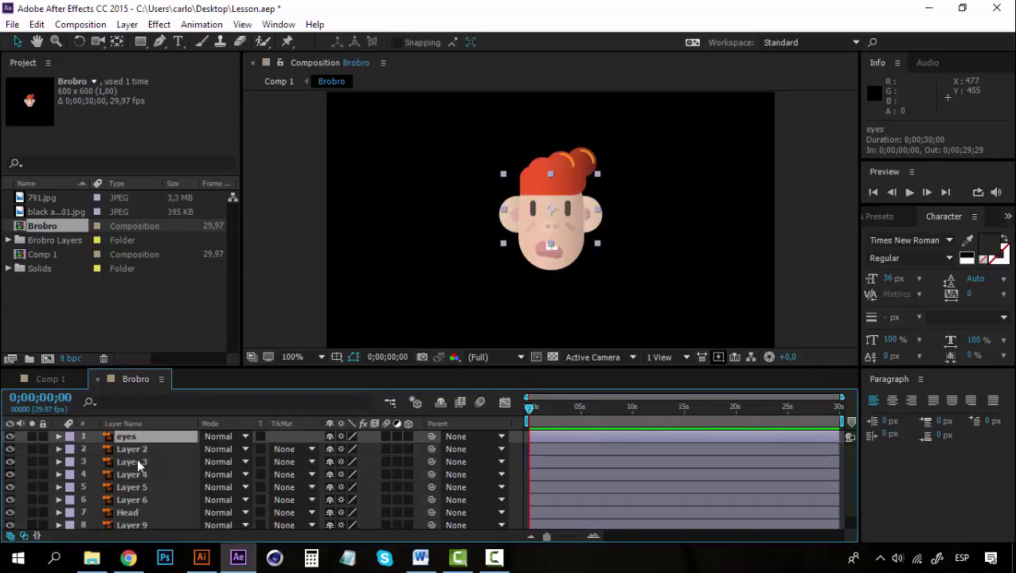
{"action": "left_click", "coordinate": [10, 436]}
{"action": "left_click", "coordinate": [10, 436]}
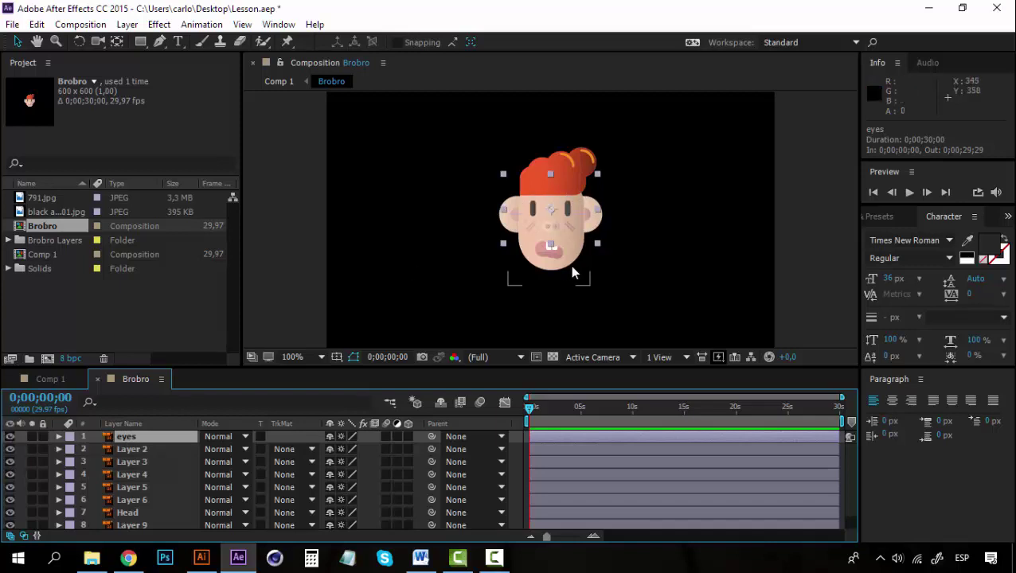
Step: Turn on Preserve Underlying Transparency for the Nose layer
{"action": "key", "text": "period"}
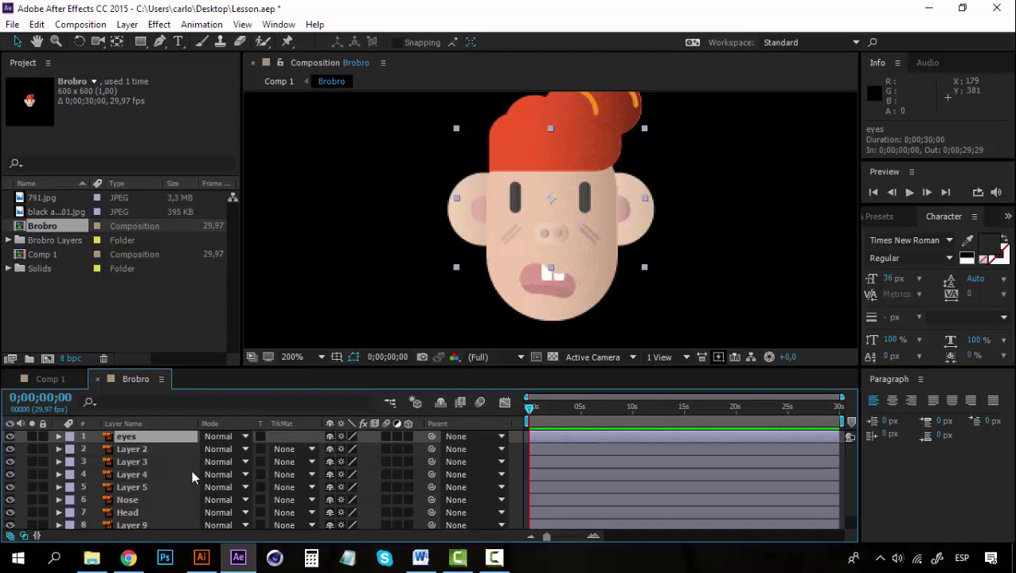
{"action": "left_click", "coordinate": [156, 499]}
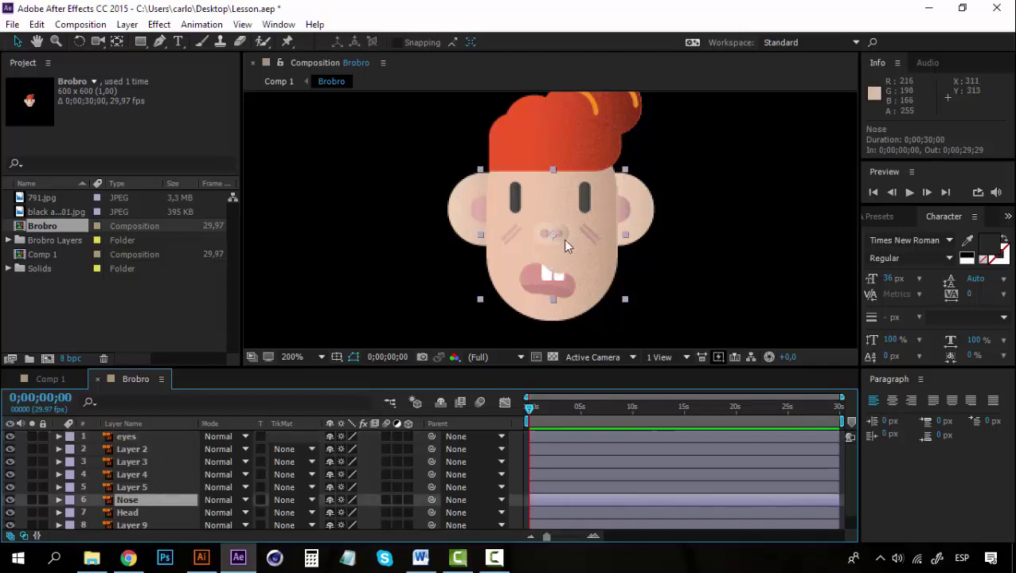
{"action": "left_click", "coordinate": [260, 499]}
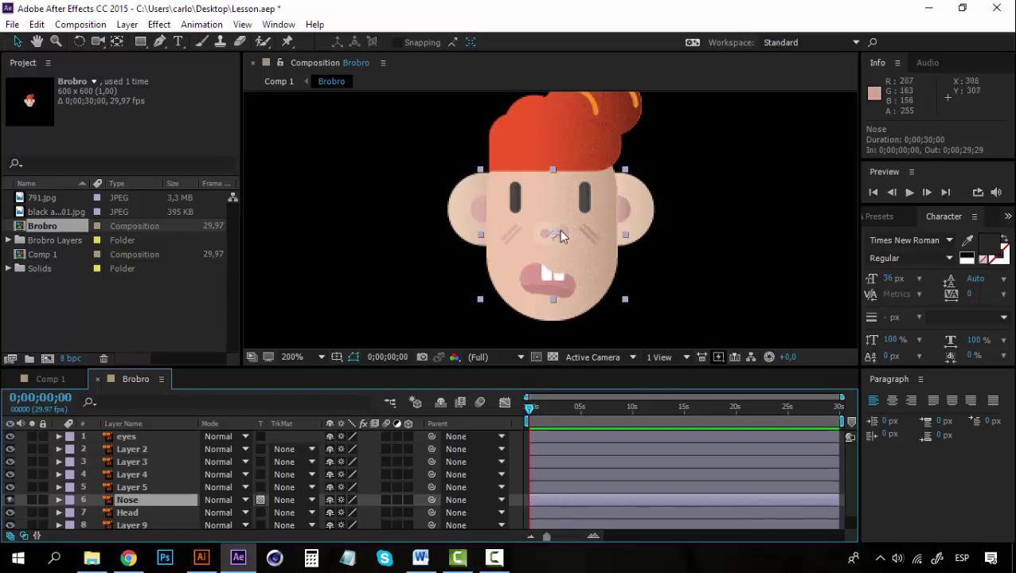
Step: Test the nose's clipping by moving it around and beyond the head, and return it to the face's centre at about 300.5, 306
{"action": "left_click_drag", "start_coordinate": [559, 229], "coordinate": [555, 268]}
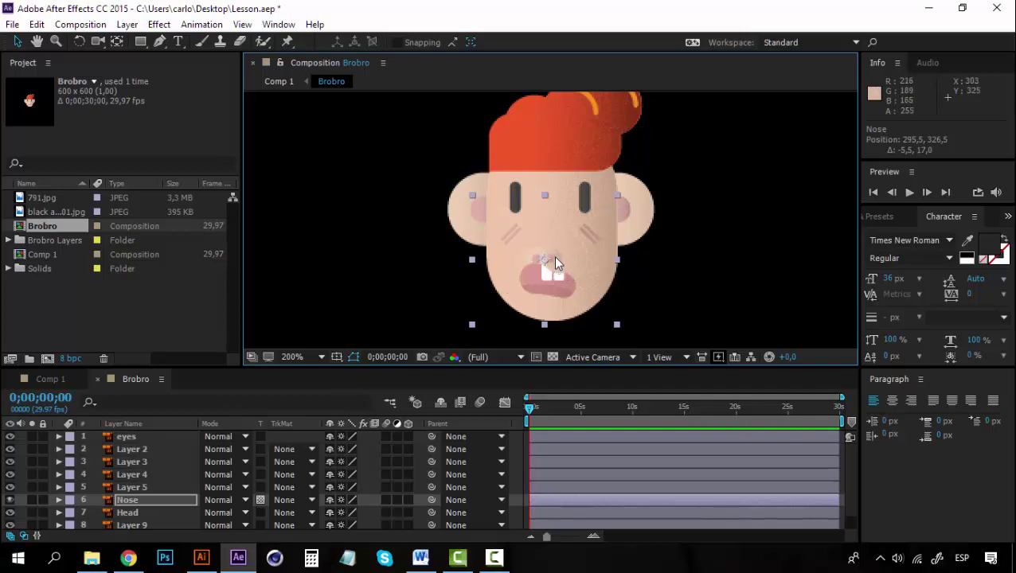
{"action": "left_click_drag", "start_coordinate": [554, 258], "coordinate": [342, 215]}
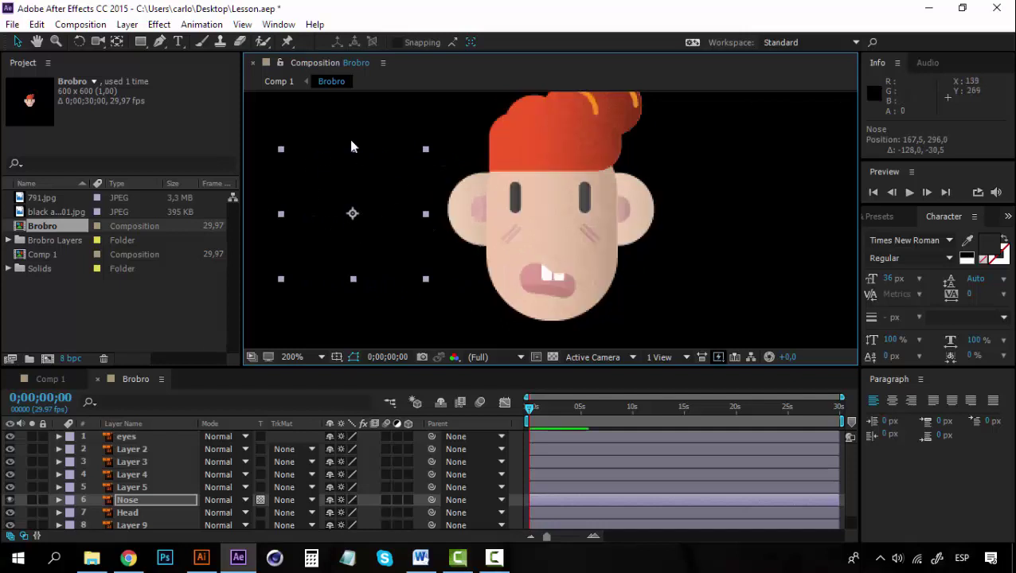
{"action": "key", "text": "ctrl+z"}
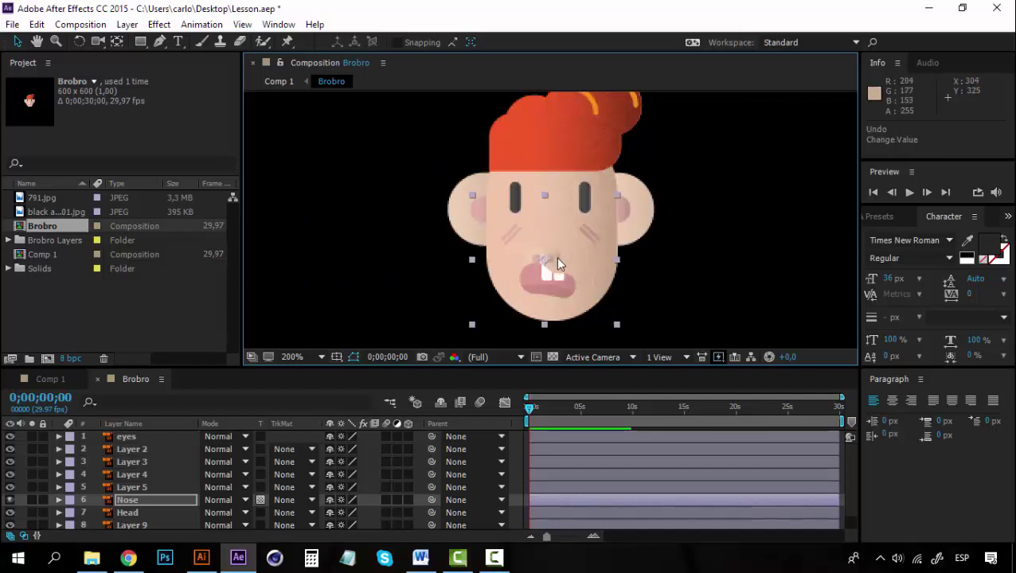
{"action": "left_click_drag", "start_coordinate": [556, 257], "coordinate": [474, 178]}
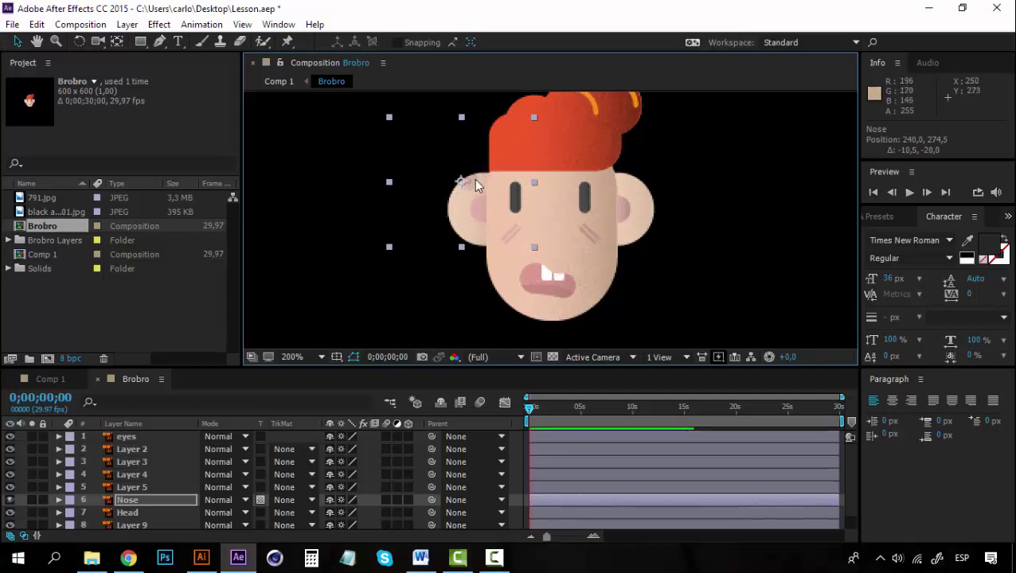
{"action": "key", "text": "ctrl+z"}
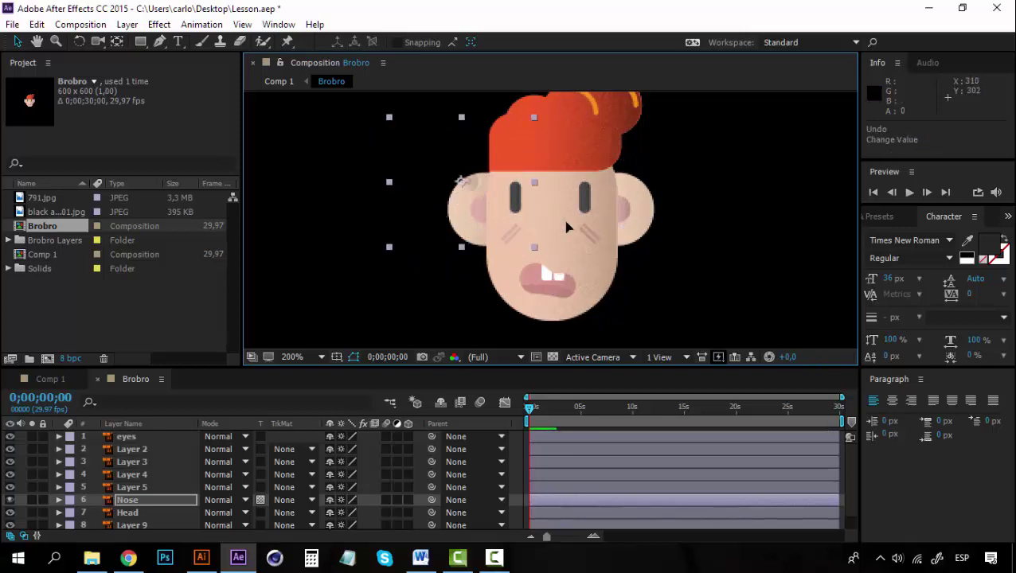
{"action": "key", "text": "ctrl+z"}
{"action": "key", "text": "ctrl+z"}
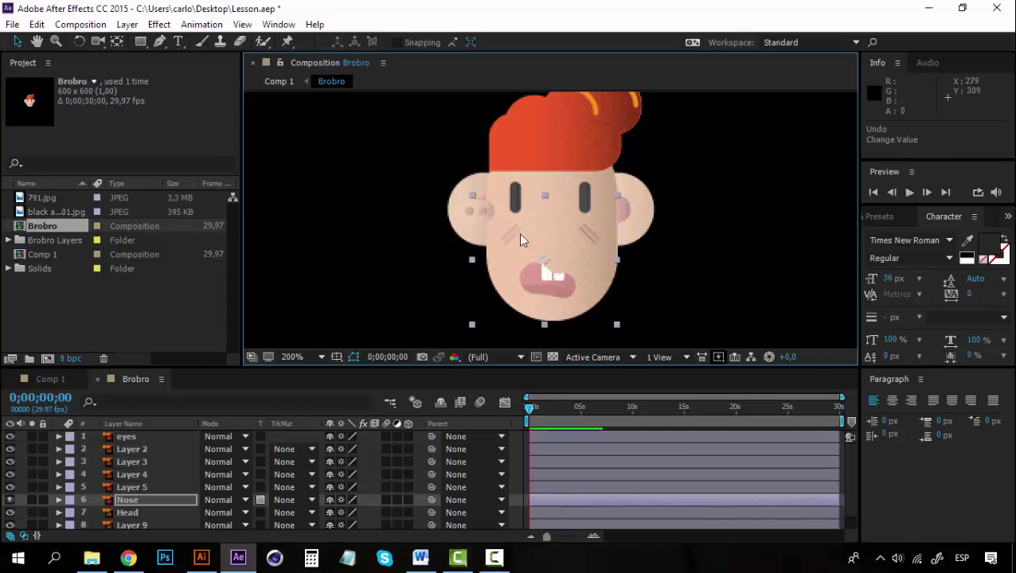
{"action": "left_click_drag", "start_coordinate": [555, 266], "coordinate": [562, 227]}
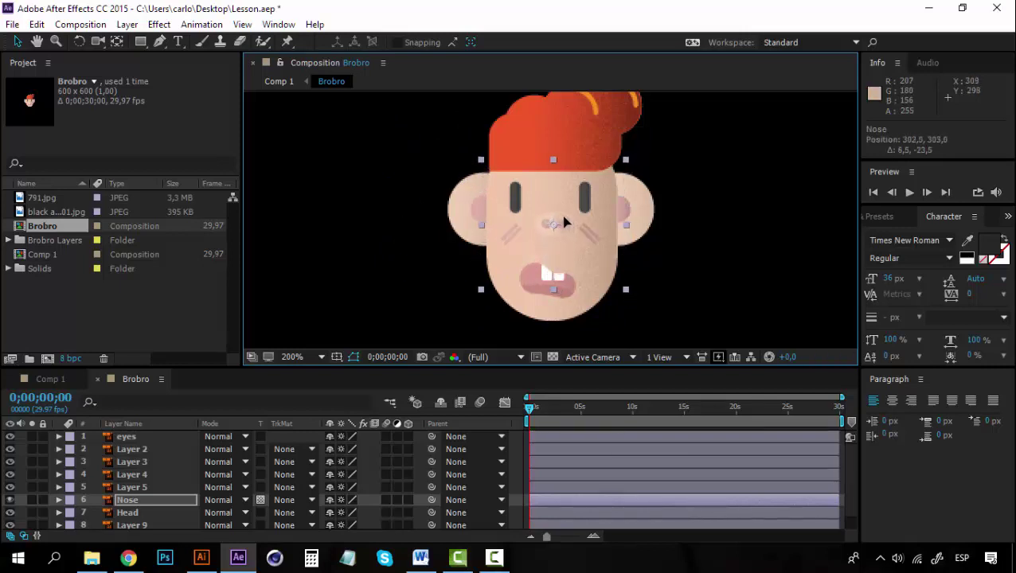
Step: Turn on Preserve Underlying Transparency for the remaining layers, from eyes through Layer 5 plus Layers 9 and 10, leaving Head out
{"action": "left_click", "coordinate": [259, 436]}
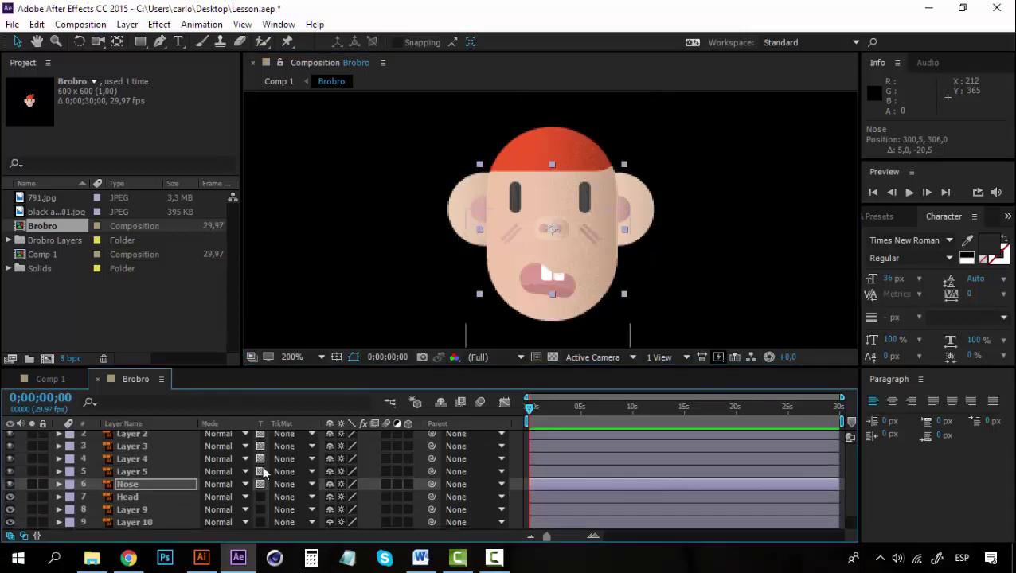
{"action": "scroll", "coordinate": [262, 465], "scroll_direction": "down", "scroll_amount": 1}
{"action": "left_click", "coordinate": [260, 509]}
{"action": "left_click", "coordinate": [260, 521]}
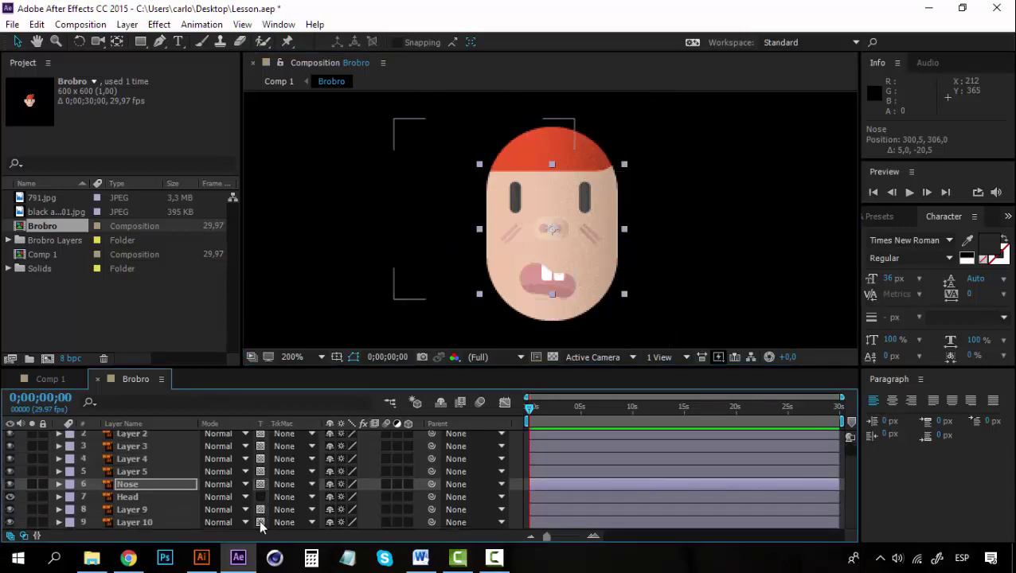
Step: Try moving the nose to the edge of the head to test its clipping, and undo the move
{"action": "left_click", "coordinate": [131, 495]}
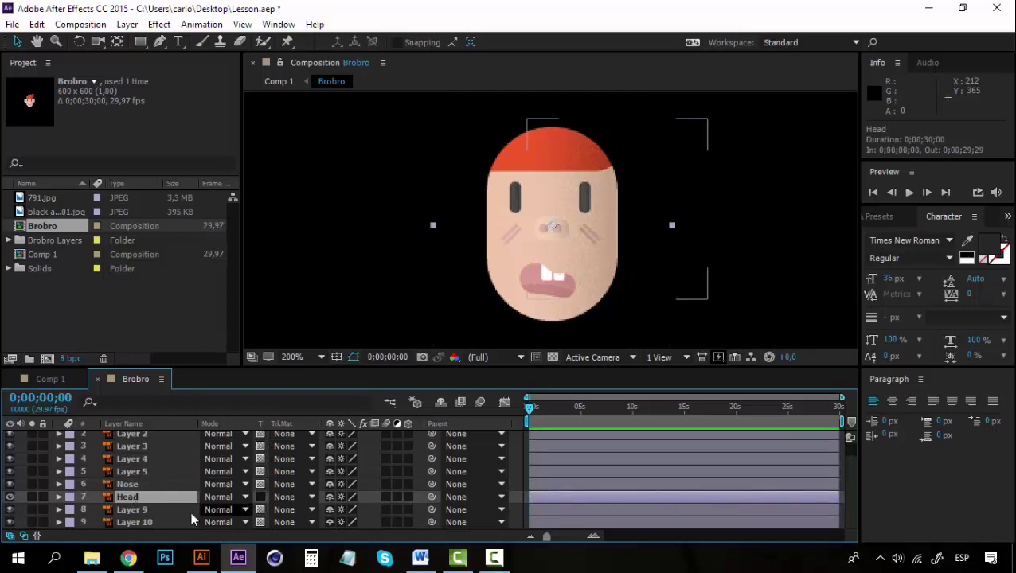
{"action": "left_click", "coordinate": [553, 189]}
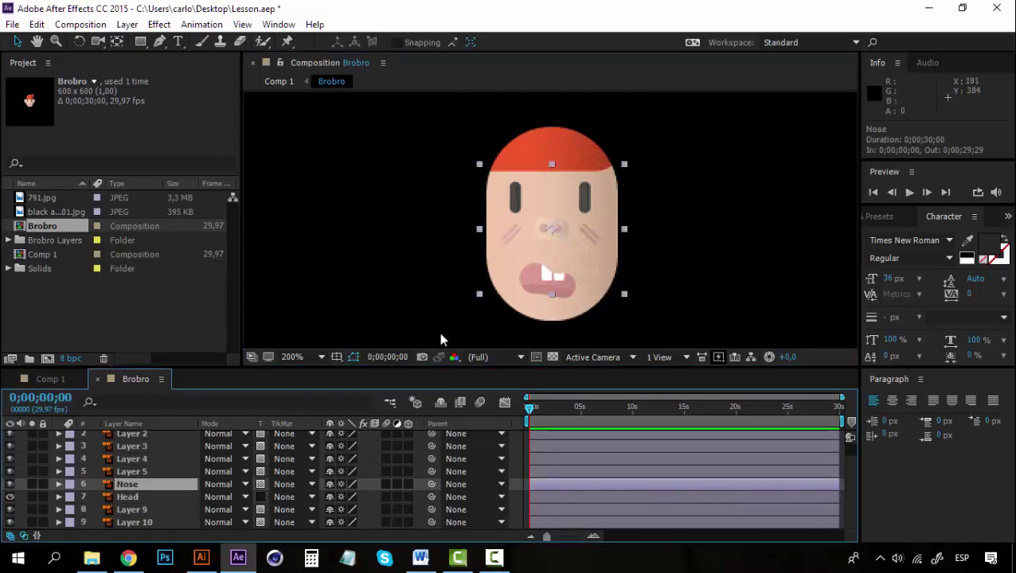
{"action": "left_click_drag", "start_coordinate": [562, 226], "coordinate": [622, 266]}
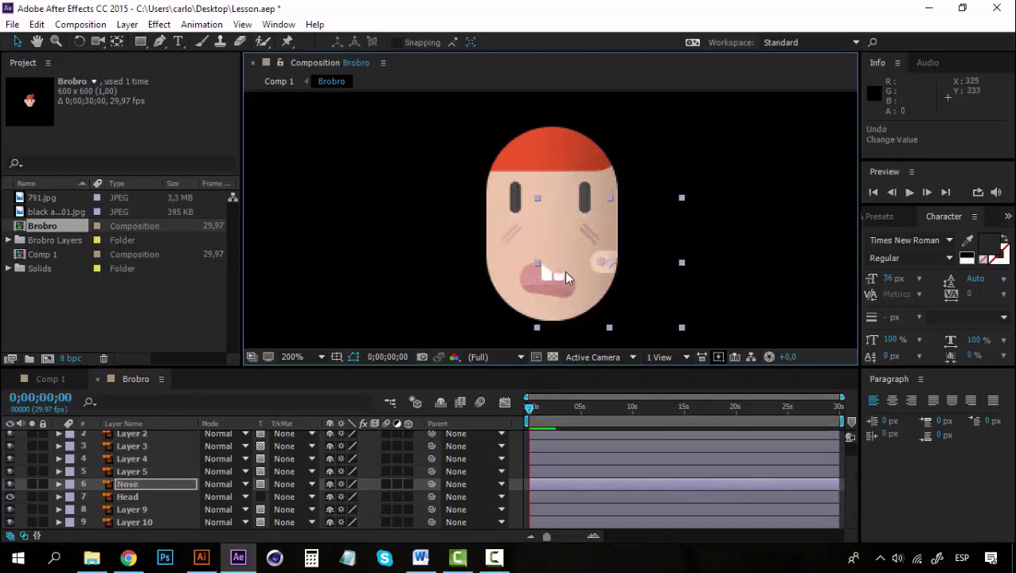
{"action": "key", "text": "ctrl+z"}
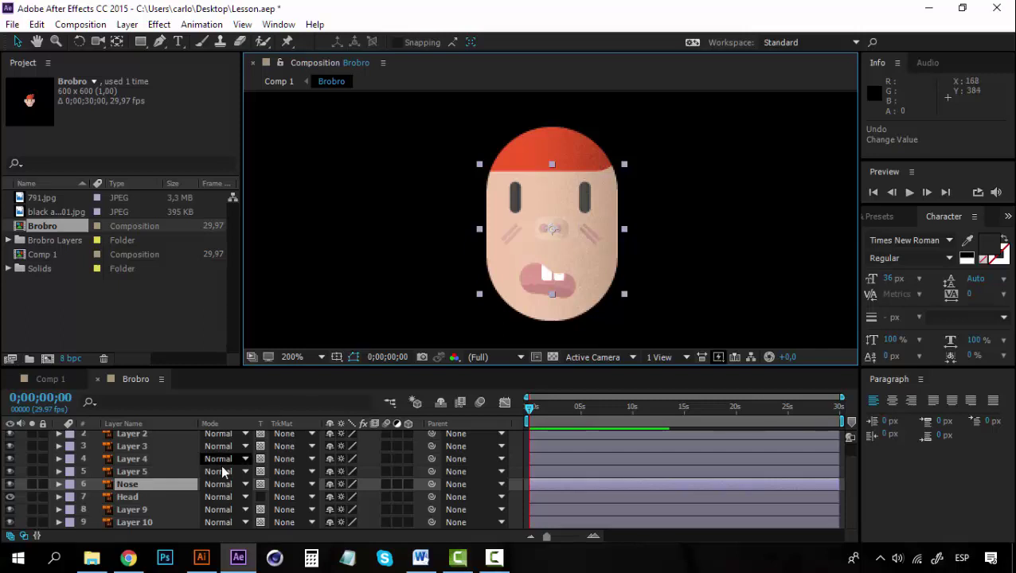
Step: Turn off Preserve Underlying Transparency for all facial layers, and turn it back on for every layer except Head
{"action": "left_click_drag", "start_coordinate": [257, 483], "coordinate": [259, 434]}
{"action": "scroll", "coordinate": [262, 436], "scroll_direction": "up", "scroll_amount": 1}
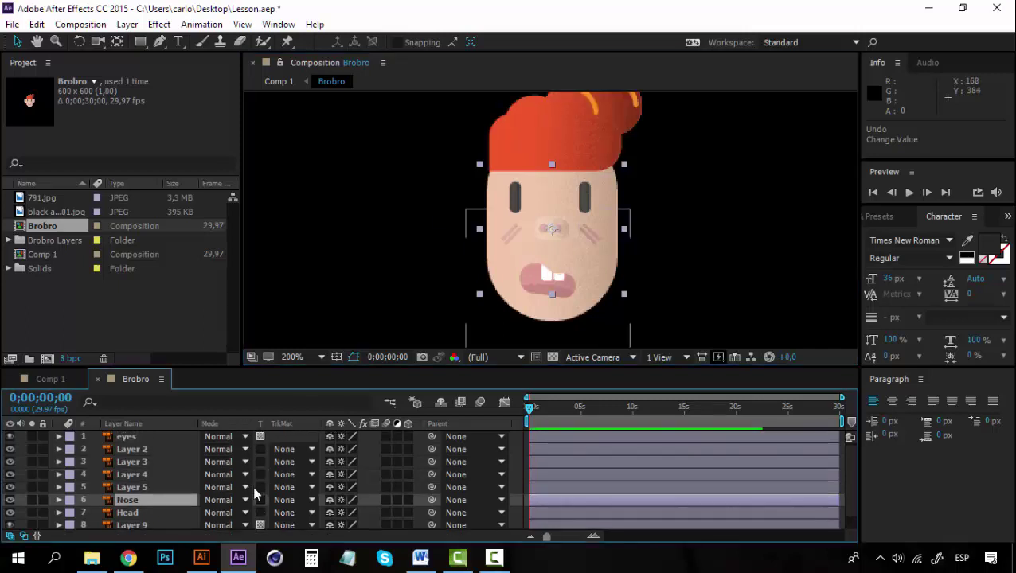
{"action": "scroll", "coordinate": [256, 478], "scroll_direction": "down", "scroll_amount": 1}
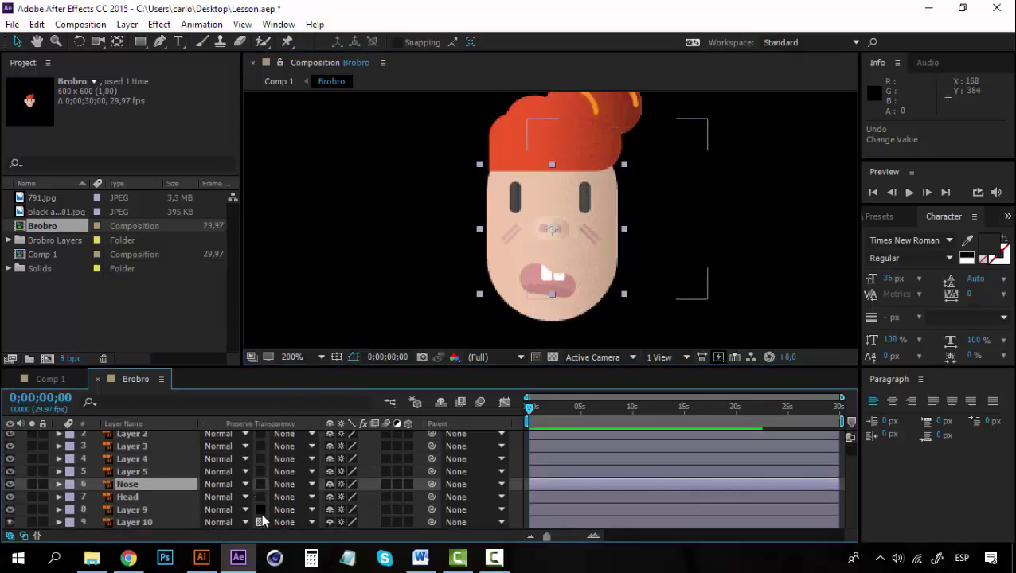
{"action": "left_click", "coordinate": [260, 511]}
{"action": "scroll", "coordinate": [139, 493], "scroll_direction": "up", "scroll_amount": 1}
{"action": "left_click", "coordinate": [130, 442]}
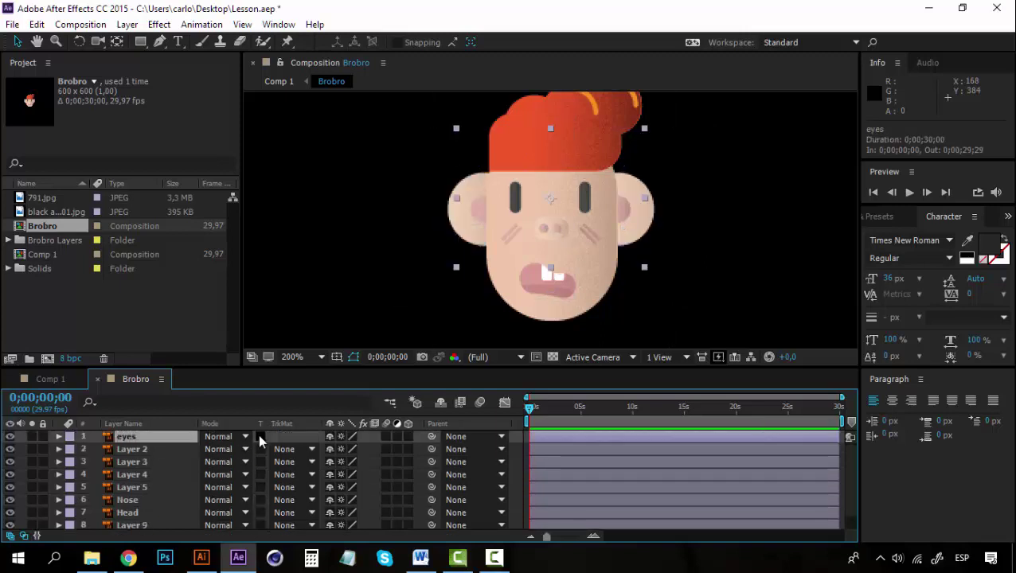
{"action": "left_click_drag", "start_coordinate": [260, 442], "coordinate": [75, 442]}
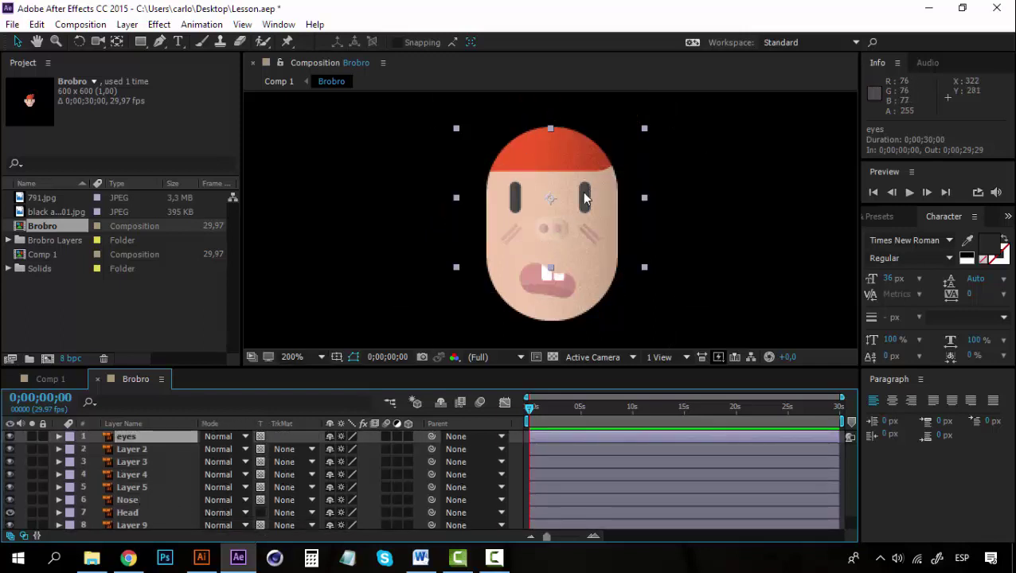
Step: Try sliding the eyes sideways across the face, and undo the move
{"action": "left_click_drag", "start_coordinate": [585, 199], "coordinate": [504, 180]}
{"action": "key", "text": "ctrl+z"}
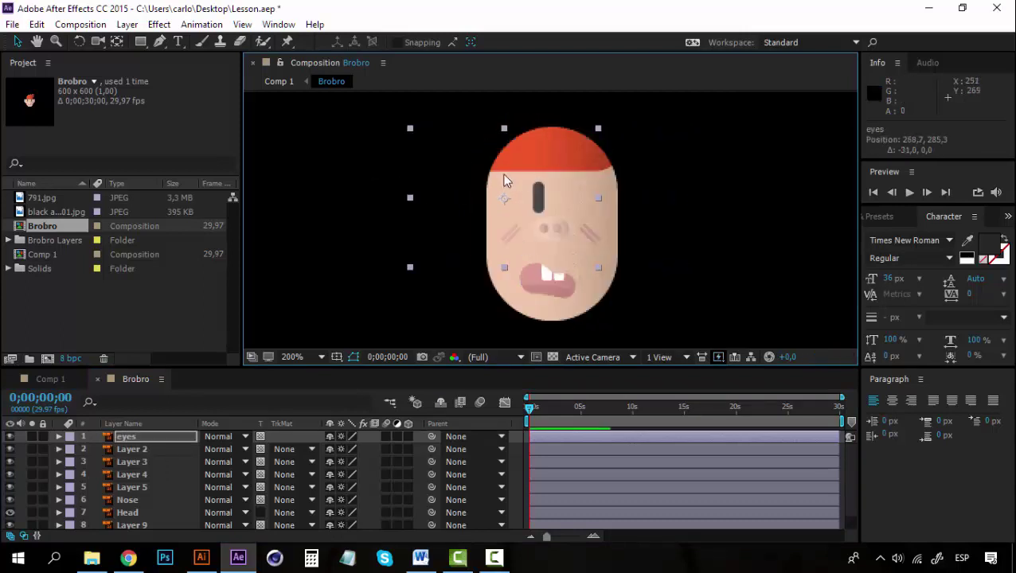
{"action": "key", "text": "ctrl+z"}
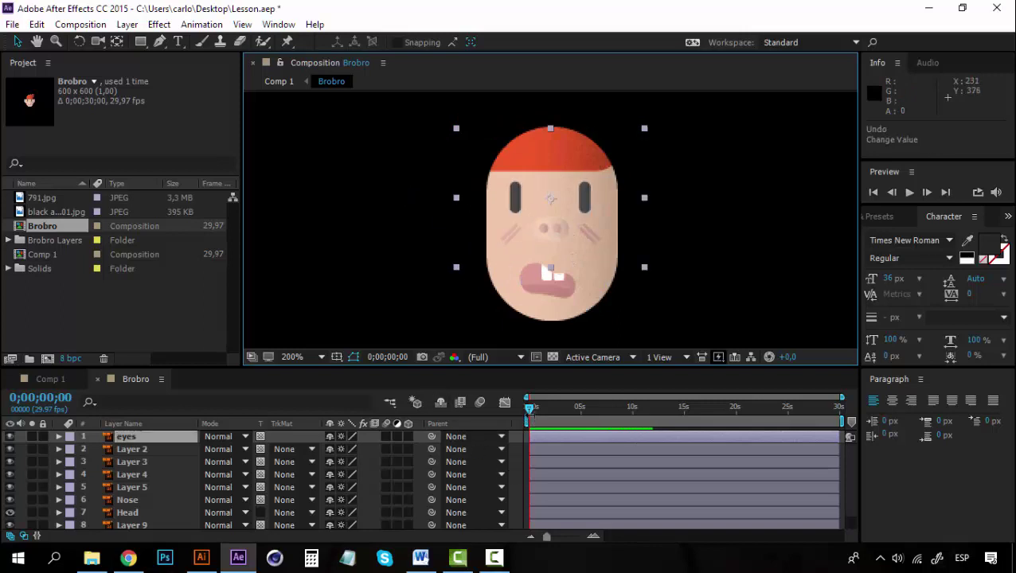
Step: Reveal the eyes layer's Position property and start keyframing it at 0;00;00;00
{"action": "left_click", "coordinate": [134, 437]}
{"action": "key", "text": "p"}
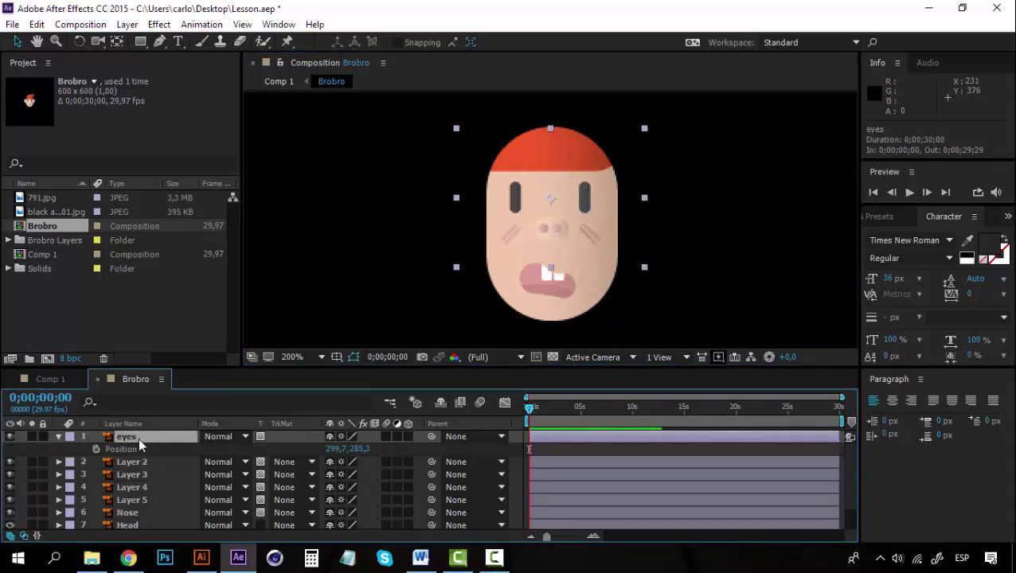
{"action": "left_click", "coordinate": [95, 449]}
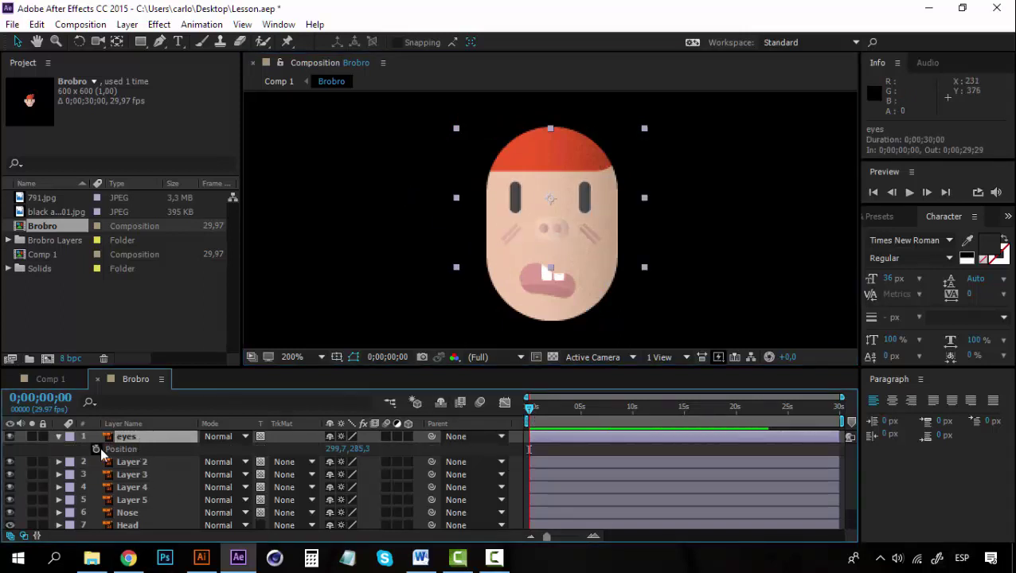
Step: Add a Position keyframe for the eyes at 0;00;01;00, and at 0;00;00;00 slide them off the head's left side to about X 213
{"action": "left_click", "coordinate": [592, 537]}
{"action": "left_click", "coordinate": [592, 537]}
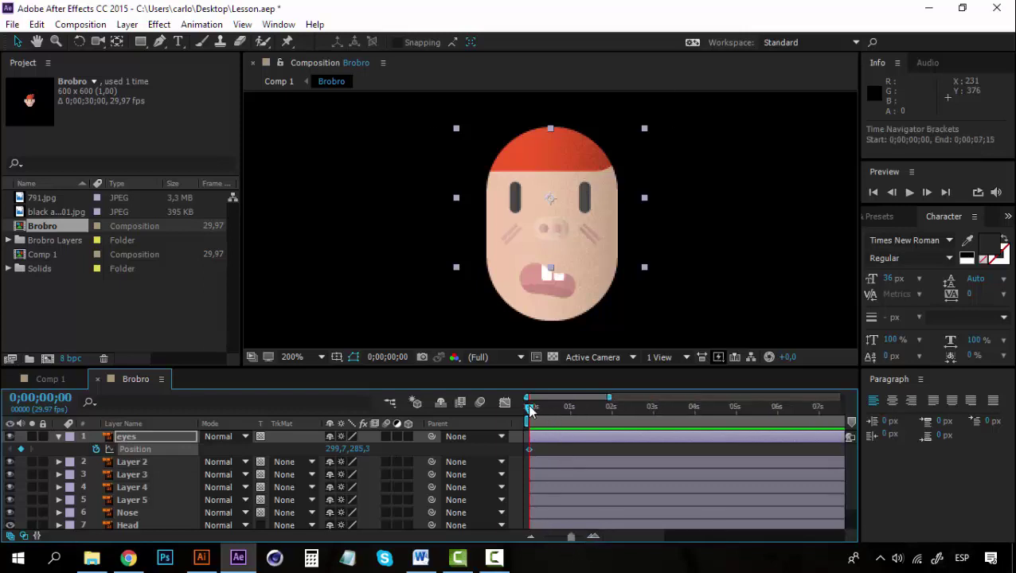
{"action": "left_click_drag", "start_coordinate": [531, 410], "coordinate": [570, 408]}
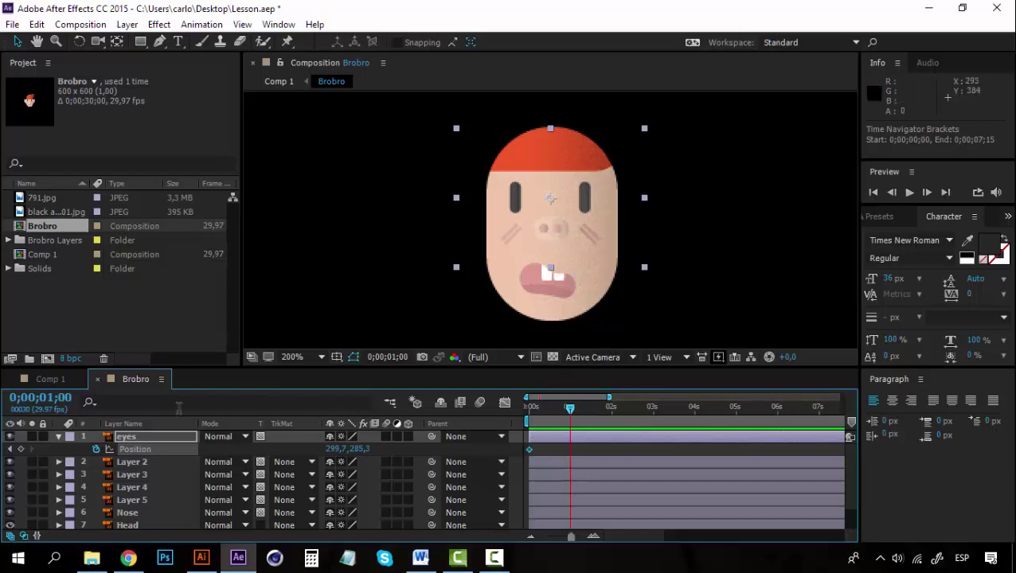
{"action": "left_click", "coordinate": [21, 449]}
{"action": "left_click_drag", "start_coordinate": [570, 410], "coordinate": [506, 410]}
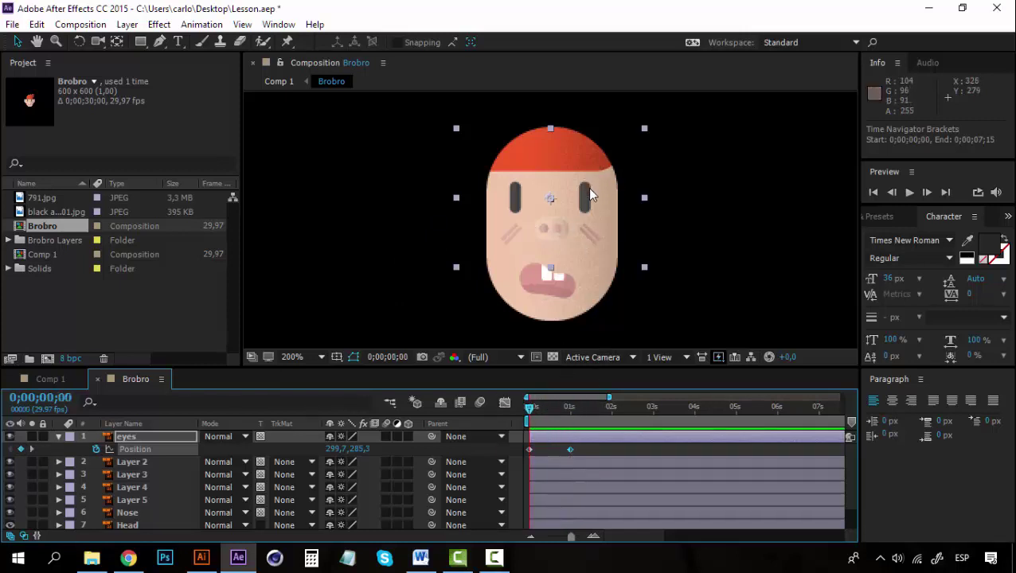
{"action": "left_click_drag", "start_coordinate": [590, 195], "coordinate": [458, 193]}
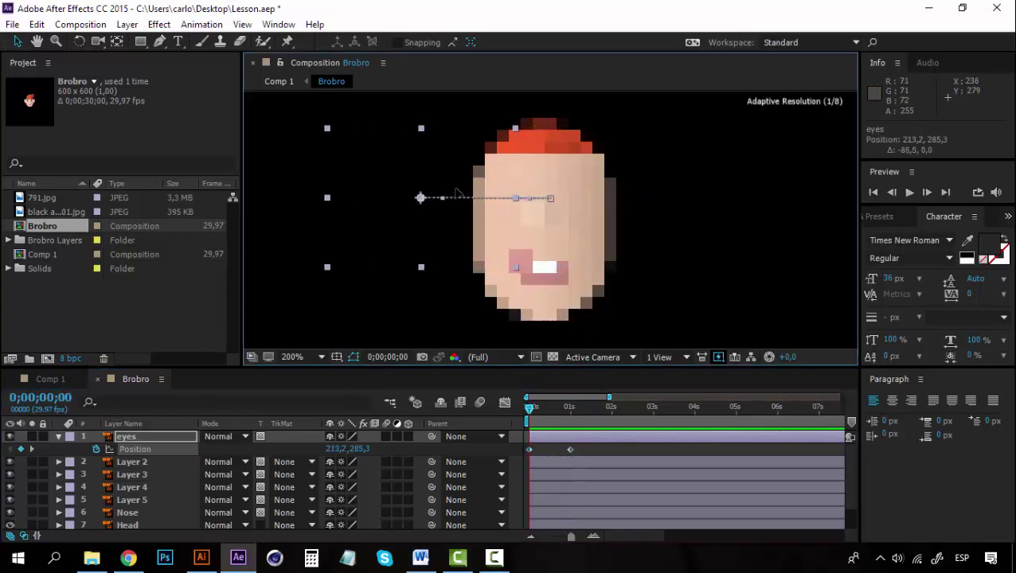
Step: Slide the eyes off the head's right side to about X 377 at 0;00;01;01, and set the preview resolution to Full
{"action": "left_click", "coordinate": [570, 410]}
{"action": "left_click", "coordinate": [514, 357]}
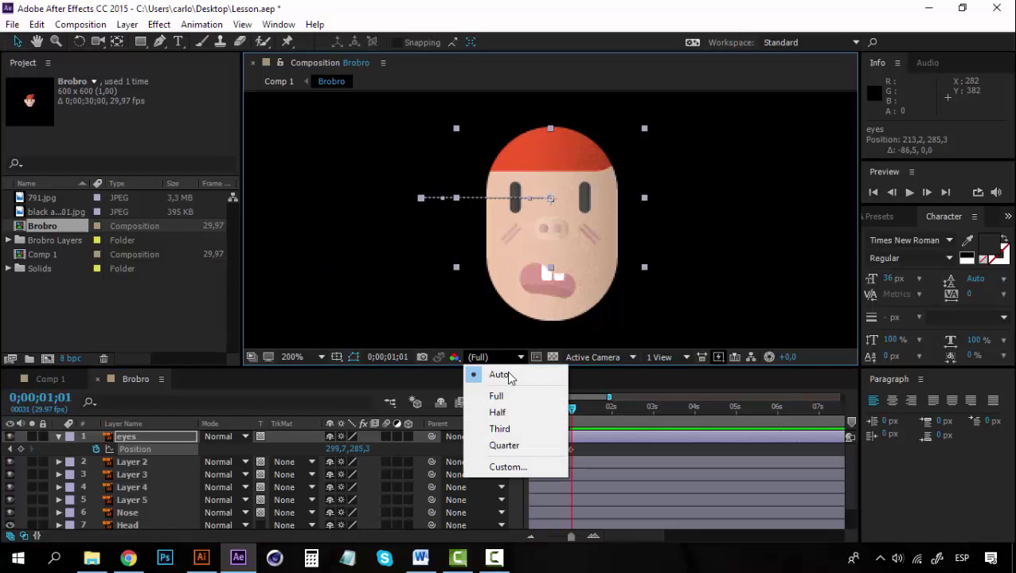
{"action": "left_click", "coordinate": [506, 430]}
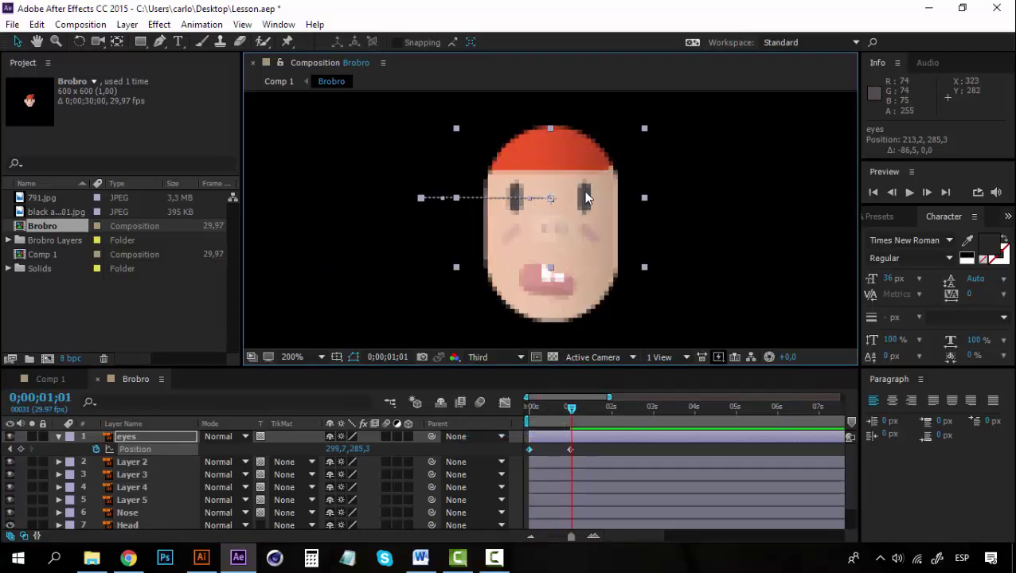
{"action": "left_click_drag", "start_coordinate": [586, 197], "coordinate": [700, 197]}
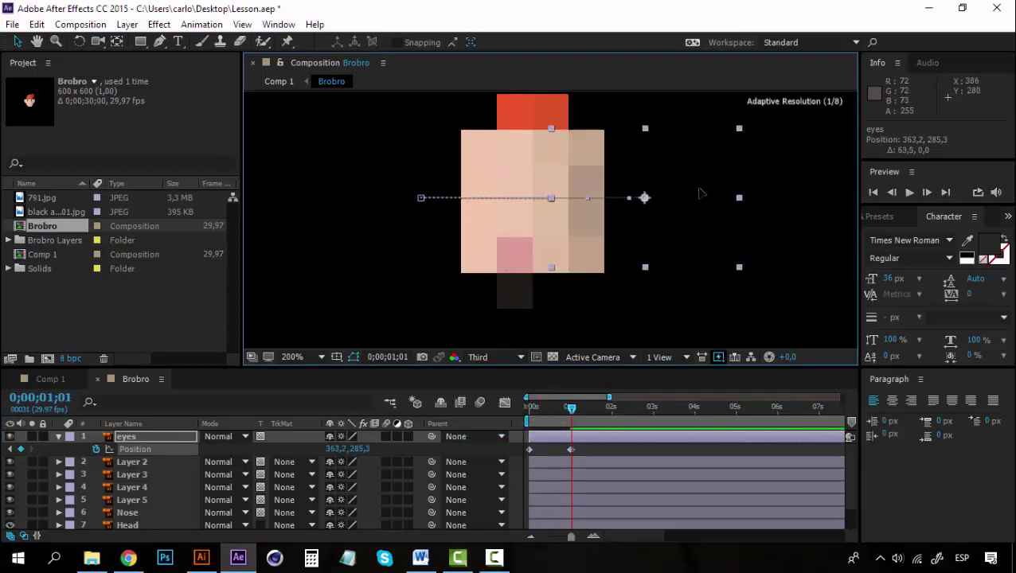
{"action": "left_click", "coordinate": [485, 359]}
{"action": "left_click", "coordinate": [494, 395]}
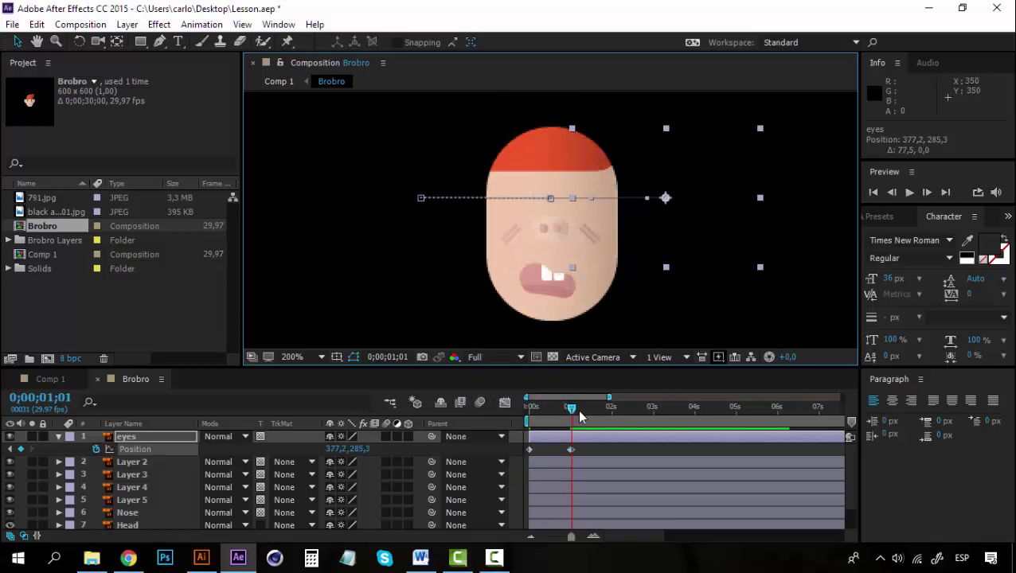
Step: Play back the eyes' movement across the face from the start of the composition
{"action": "left_click_drag", "start_coordinate": [579, 415], "coordinate": [495, 413]}
{"action": "left_click", "coordinate": [645, 406]}
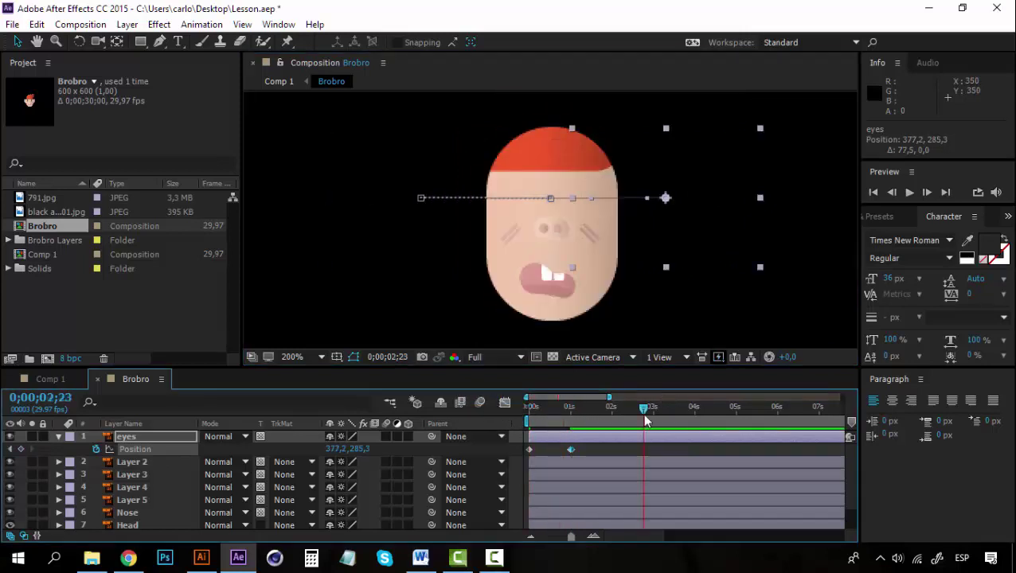
{"action": "left_click", "coordinate": [530, 408]}
{"action": "key", "text": "space"}
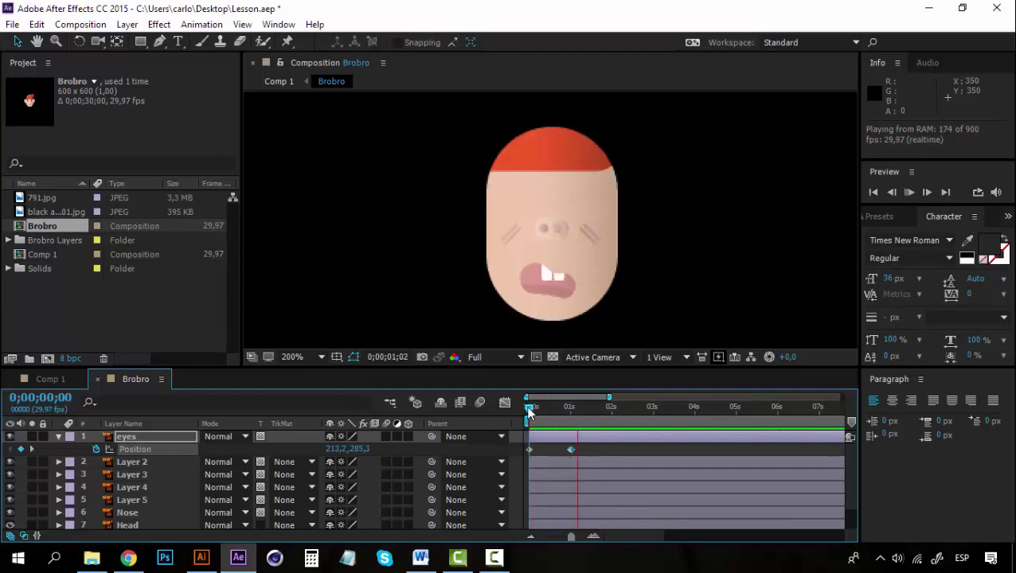
{"action": "key", "text": "space"}
Step: Delete the eyes' extra Position keyframe at 0;00;01;01
{"action": "left_click", "coordinate": [570, 410]}
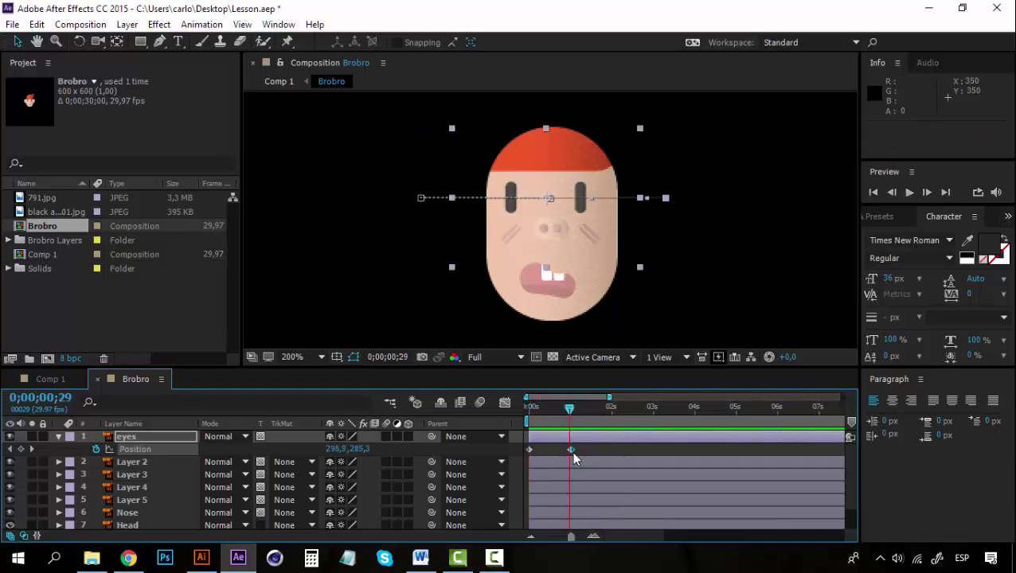
{"action": "left_click", "coordinate": [571, 450]}
{"action": "left_click", "coordinate": [573, 454]}
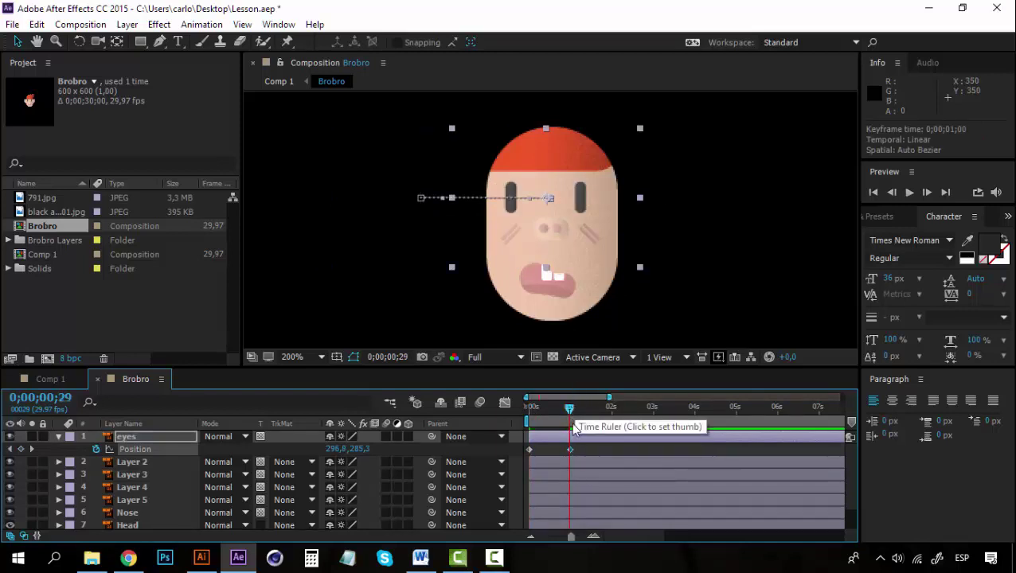
Step: At the 0;00;01;00 keyframe, slide the eyes off the head's right side to about X 388, and preview the animation
{"action": "key", "text": "Page_Down"}
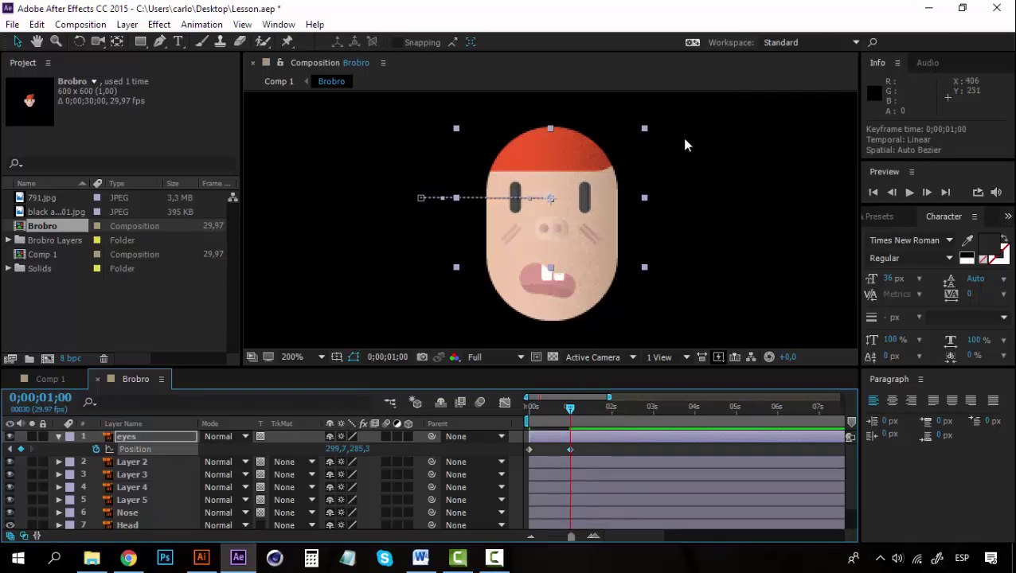
{"action": "left_click_drag", "start_coordinate": [620, 189], "coordinate": [753, 189]}
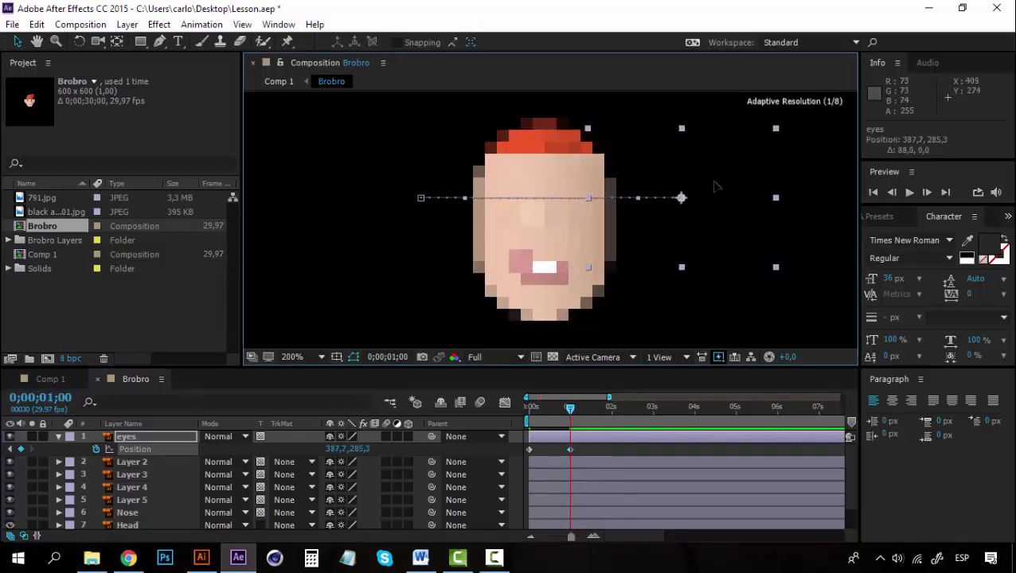
{"action": "left_click_drag", "start_coordinate": [569, 410], "coordinate": [520, 408]}
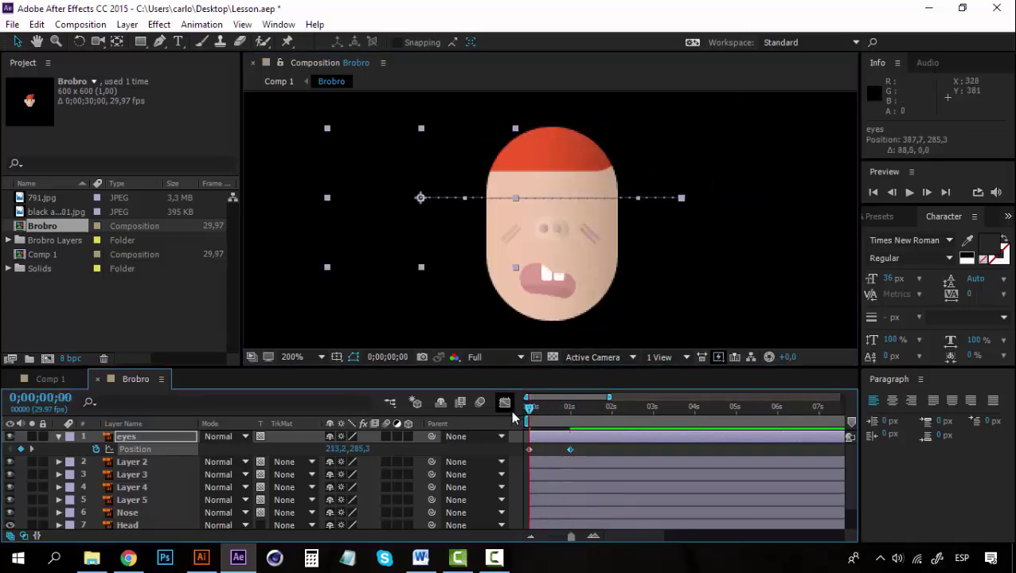
{"action": "key", "text": "space"}
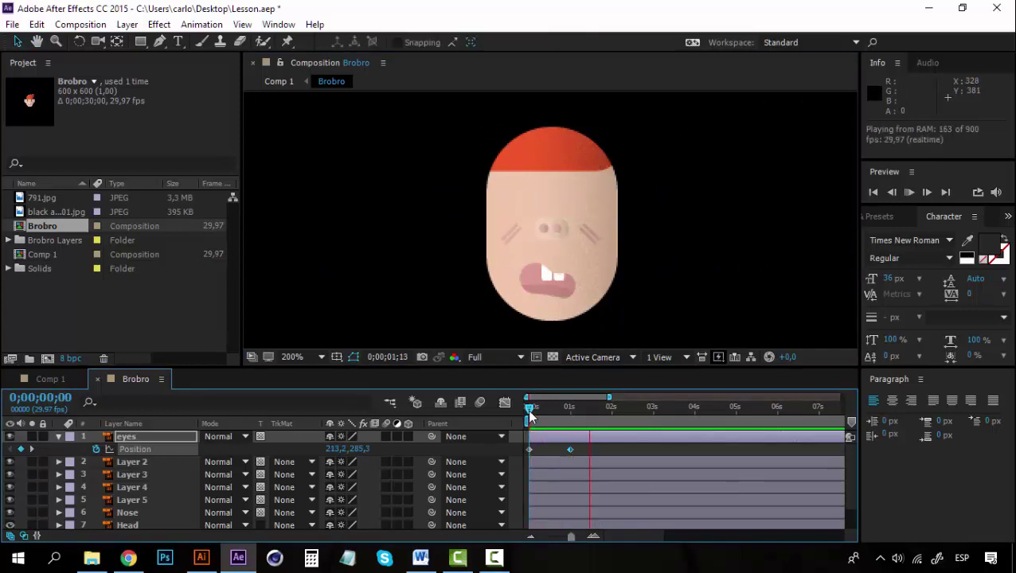
Step: Copy the eyes' first Position keyframe and paste it at 0;00;01;29
{"action": "left_click_drag", "start_coordinate": [527, 408], "coordinate": [609, 409]}
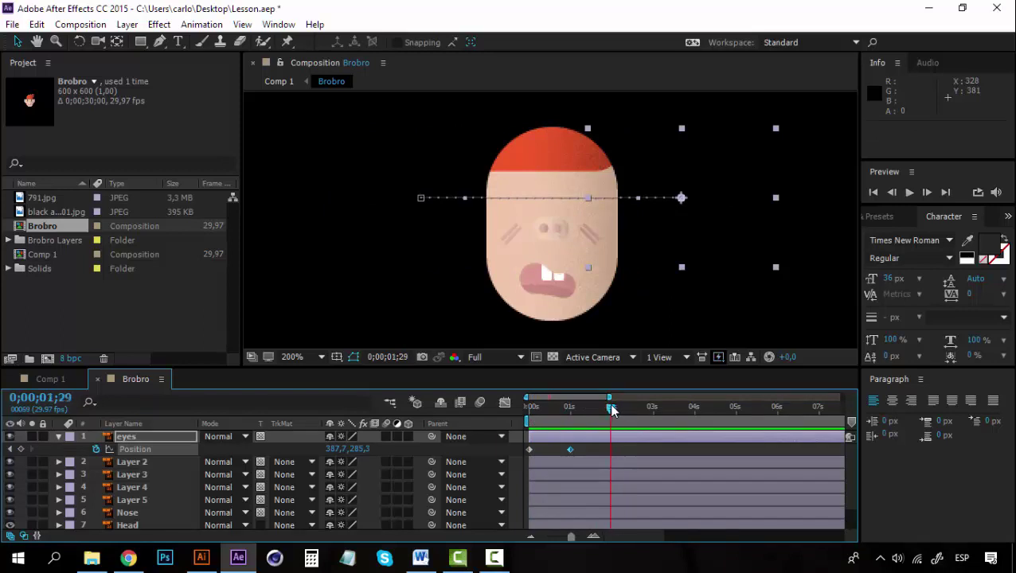
{"action": "left_click", "coordinate": [530, 448]}
{"action": "double_click", "coordinate": [529, 449]}
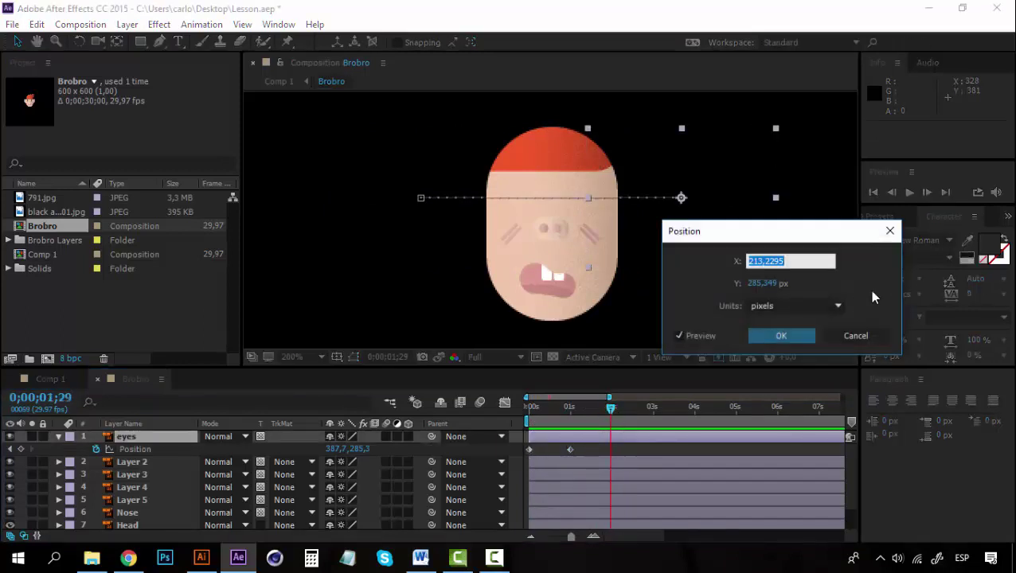
{"action": "left_click", "coordinate": [856, 336]}
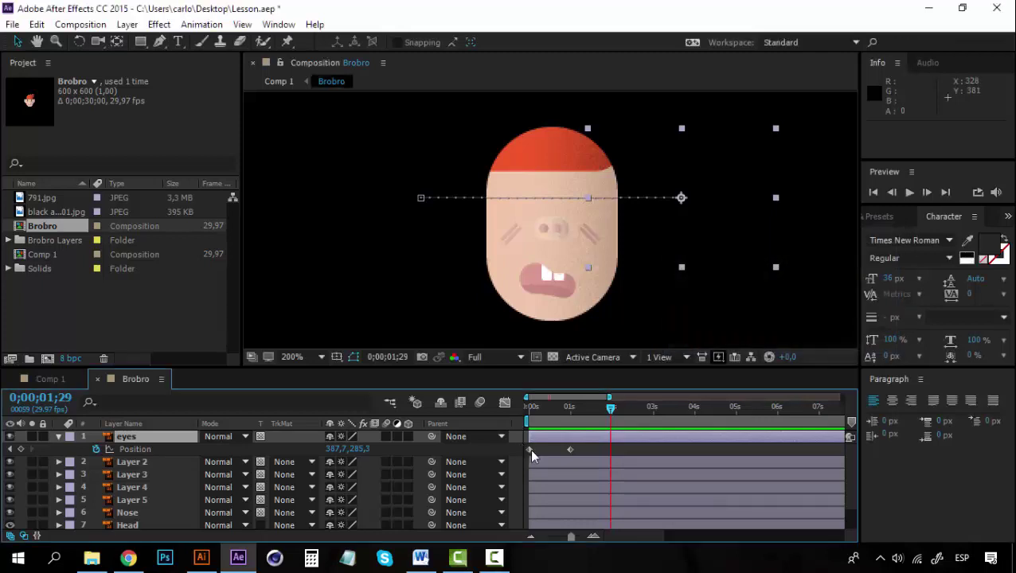
{"action": "left_click", "coordinate": [529, 449]}
{"action": "key", "text": "ctrl+v"}
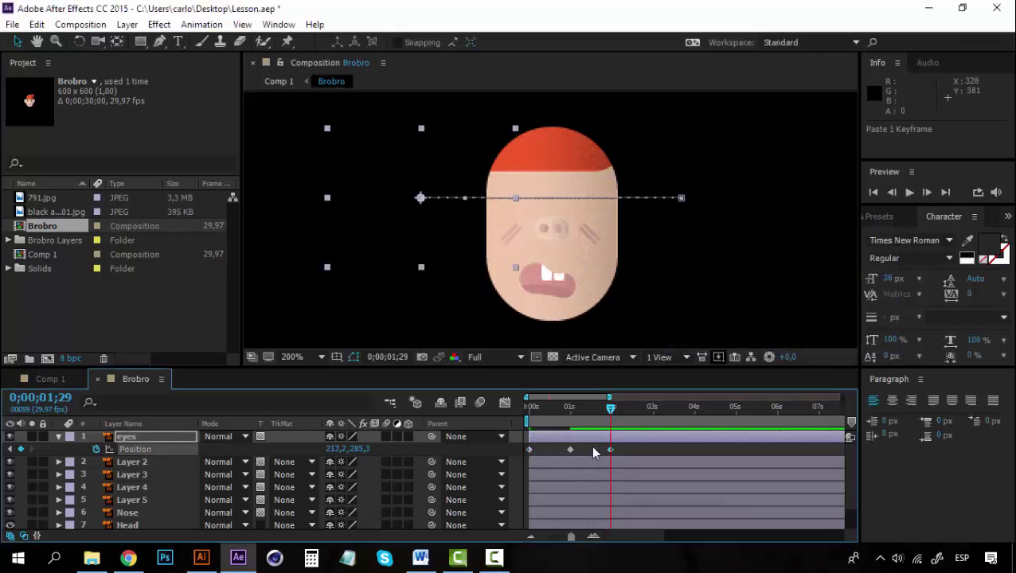
Step: Copy the eyes' Position keyframe at 0;00;01;00 and paste it at 0;00;03;00
{"action": "left_click", "coordinate": [570, 449]}
{"action": "key", "text": "ctrl+c"}
{"action": "left_click", "coordinate": [652, 416]}
{"action": "key", "text": "ctrl+v"}
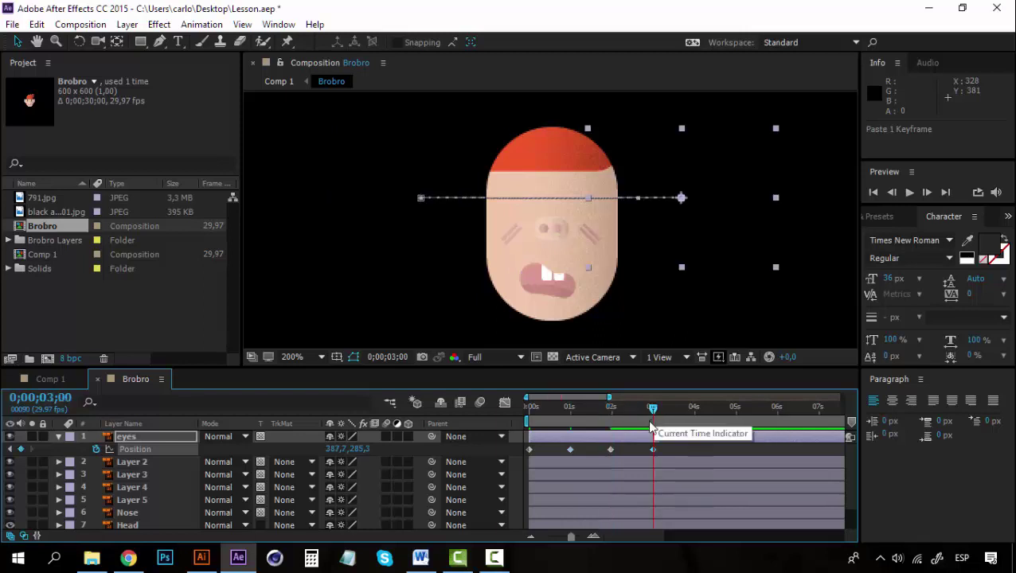
Step: Play back the repeated eye movement from 0;00;00;00 to examine the simulated head turn
{"action": "key", "text": "Home"}
{"action": "key", "text": "space"}
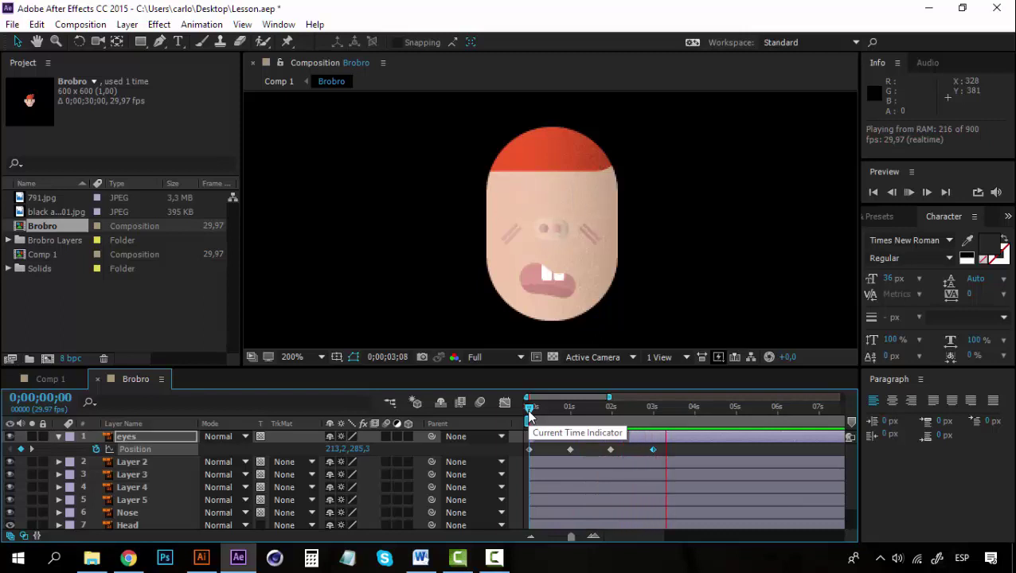
{"action": "key", "text": "space"}
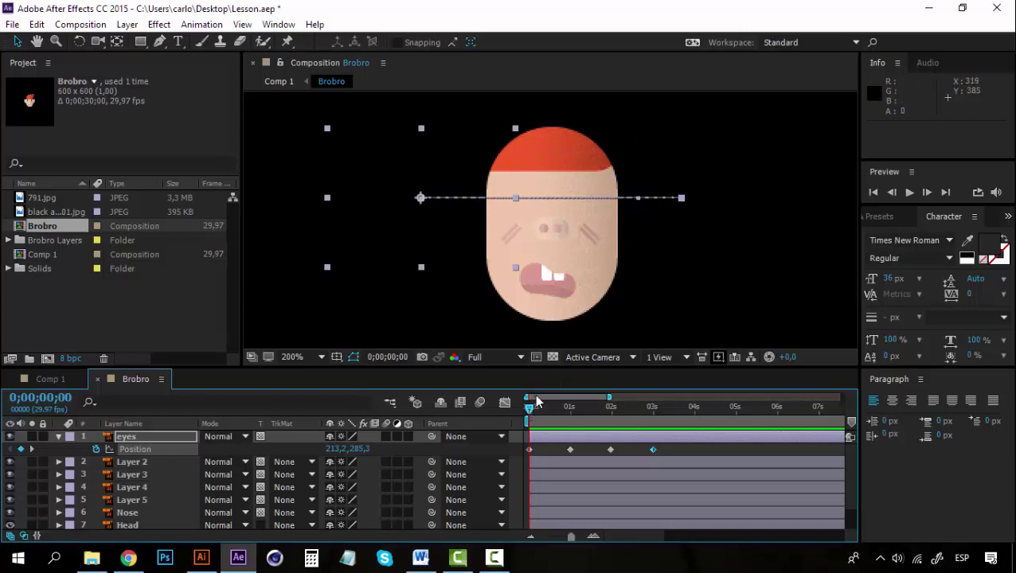
{"action": "key", "text": "space"}
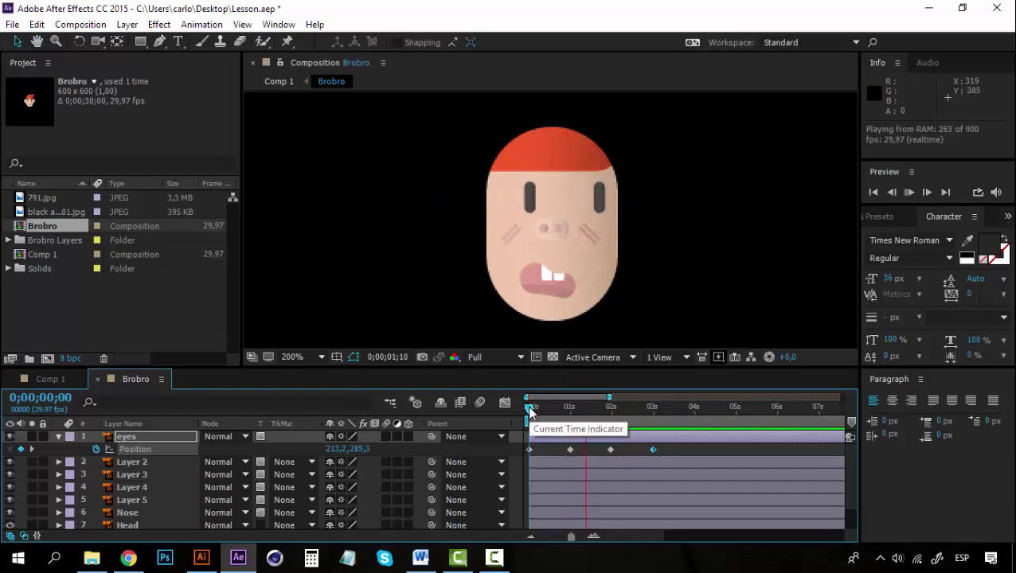
{"action": "key", "text": "space"}
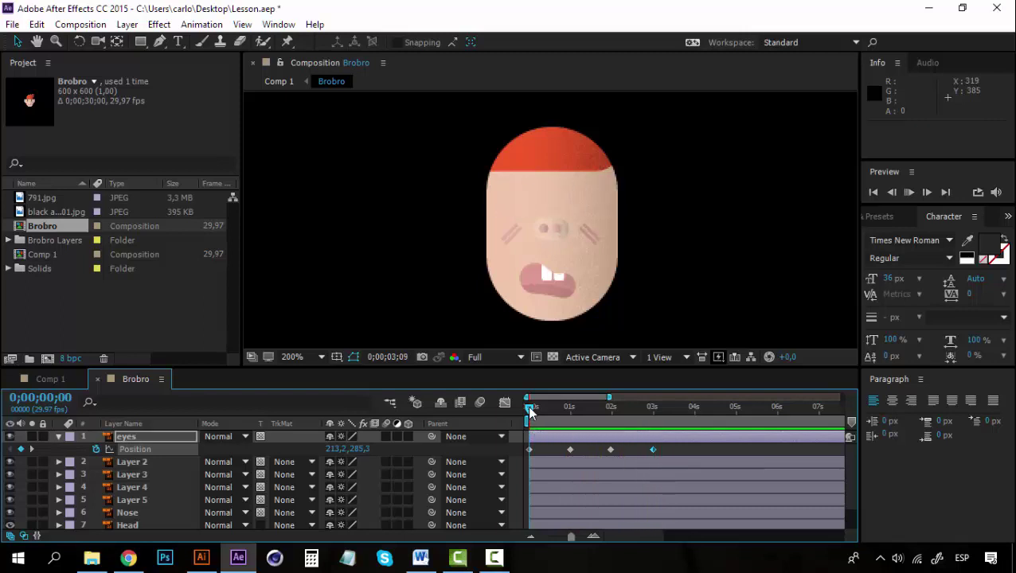
{"action": "key", "text": "space"}
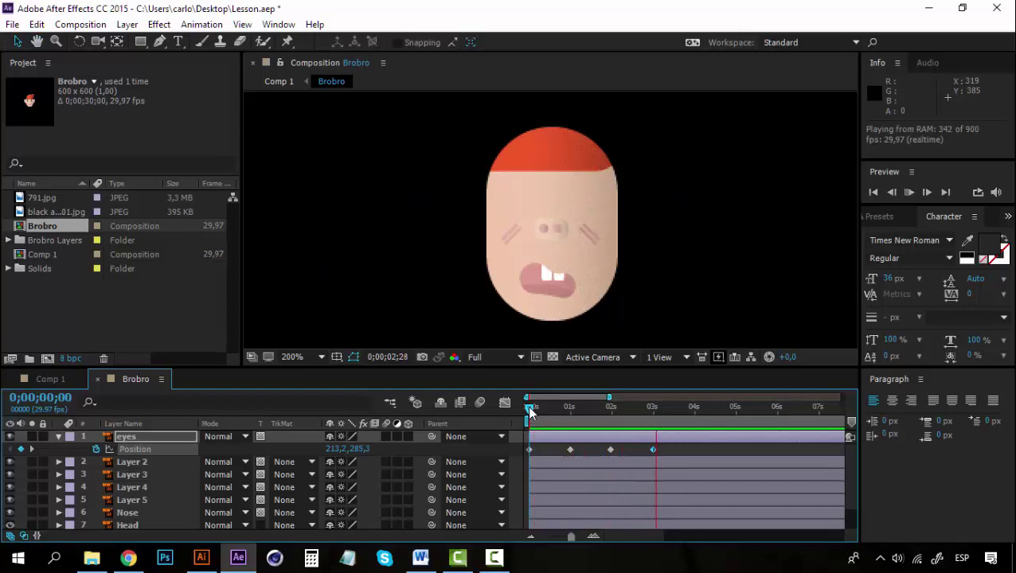
{"action": "key", "text": "space"}
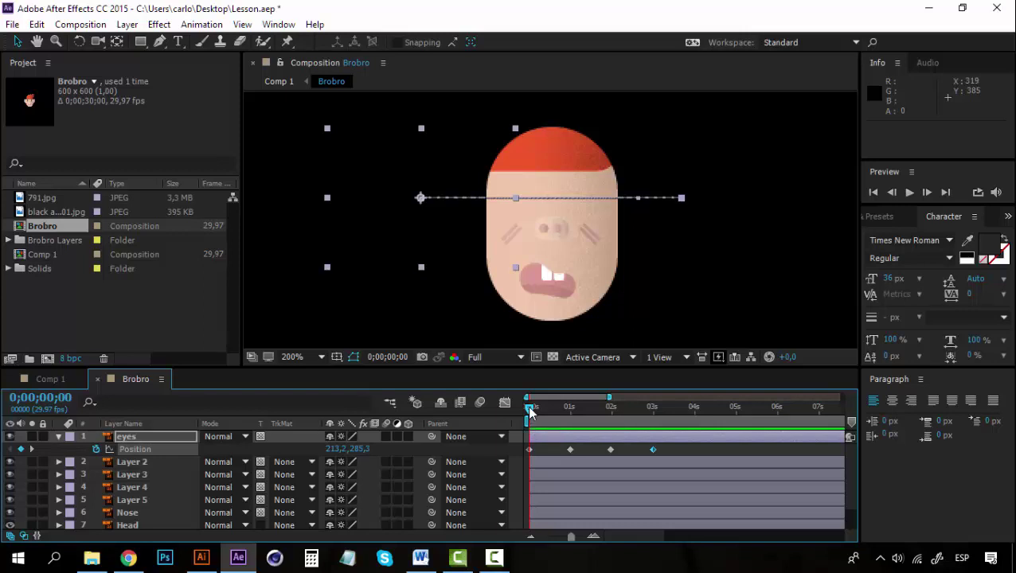
Step: Deselect the eyes layer and collapse its keyframed Position property in the timeline
{"action": "scroll", "coordinate": [508, 246], "scroll_direction": "down", "scroll_amount": 2}
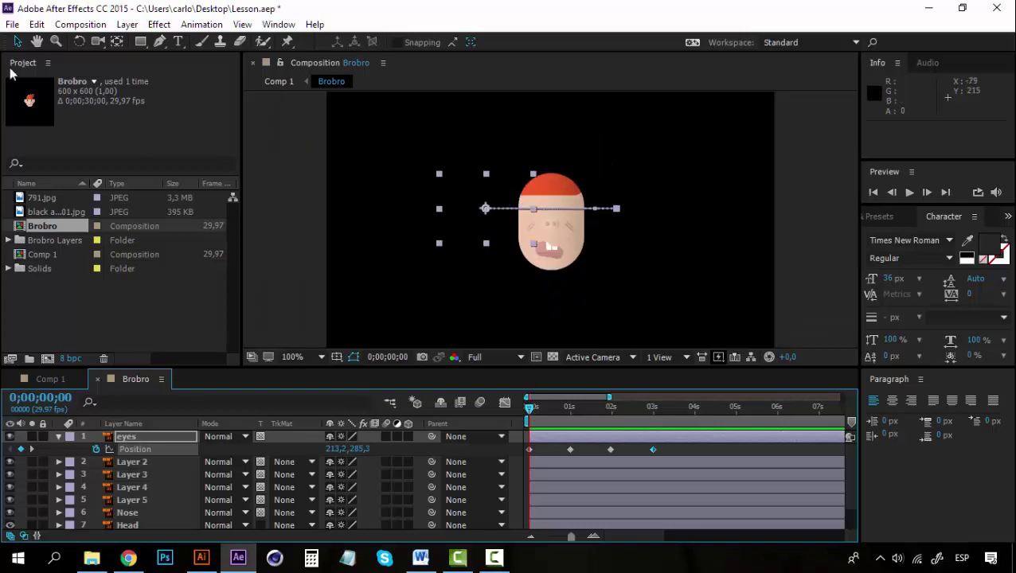
{"action": "left_click", "coordinate": [281, 224]}
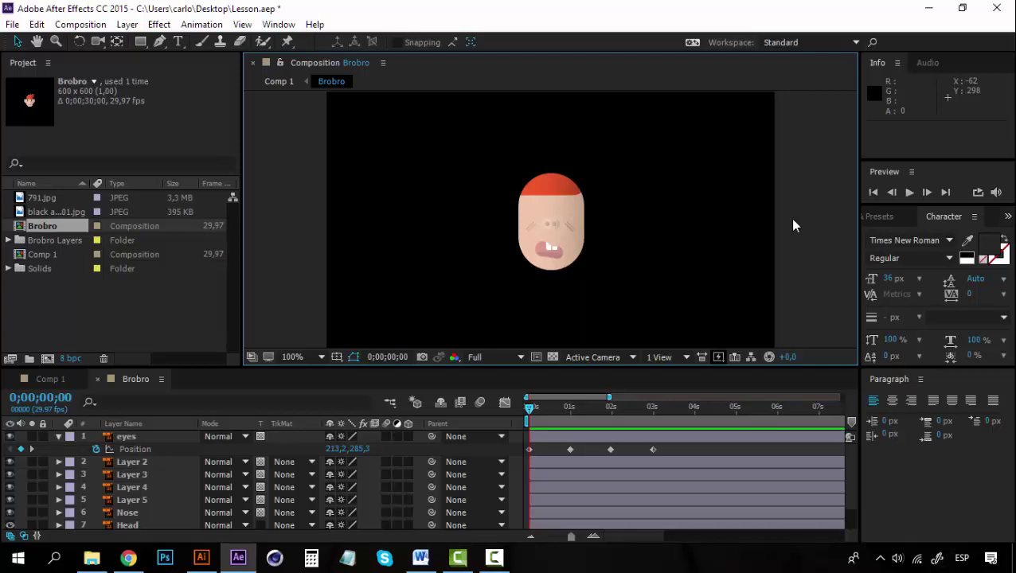
{"action": "left_click", "coordinate": [117, 446]}
{"action": "key", "text": "u"}
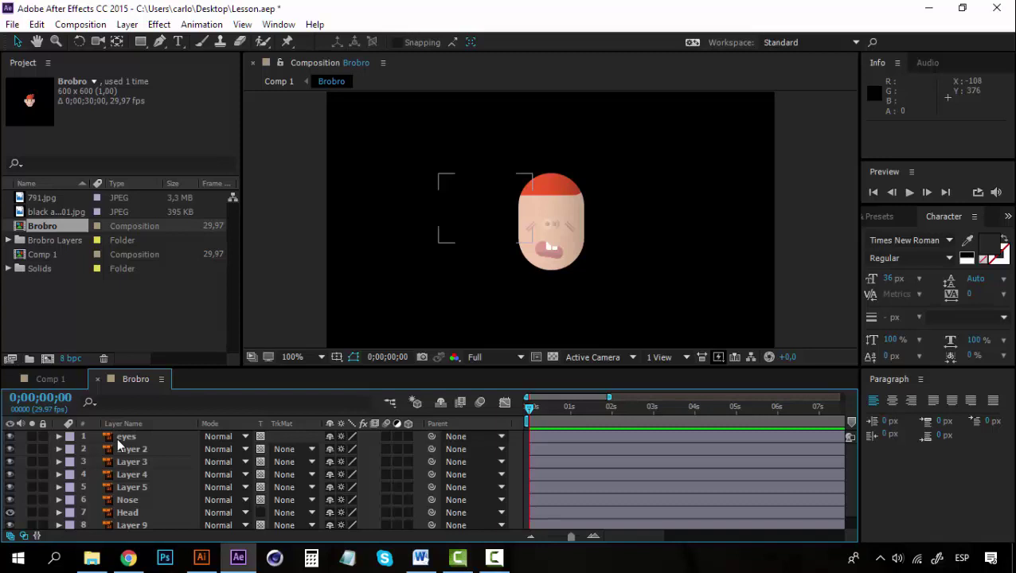
{"action": "left_click", "coordinate": [224, 389]}
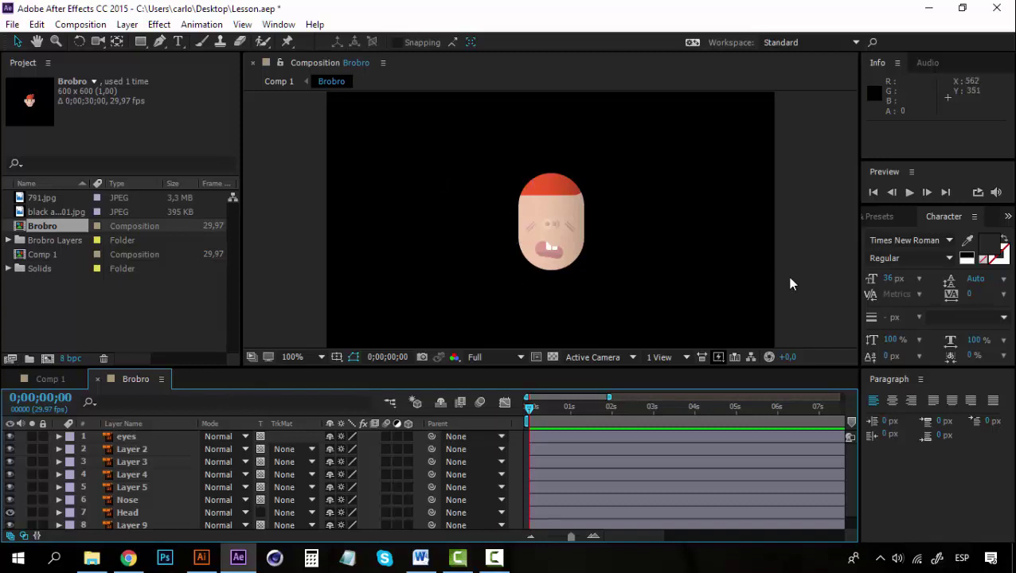